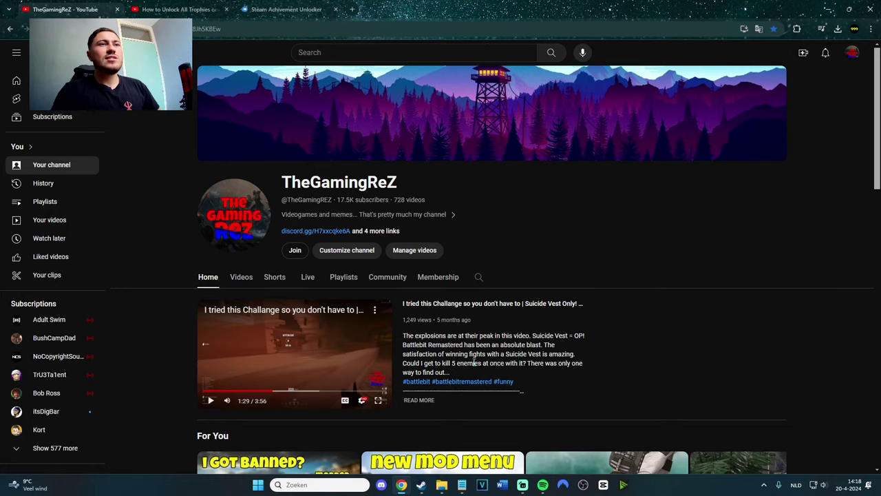
Bring up the Steam profile and scroll to the 5,809-achievement showcase and Recent Activity.
left_click(422, 485)
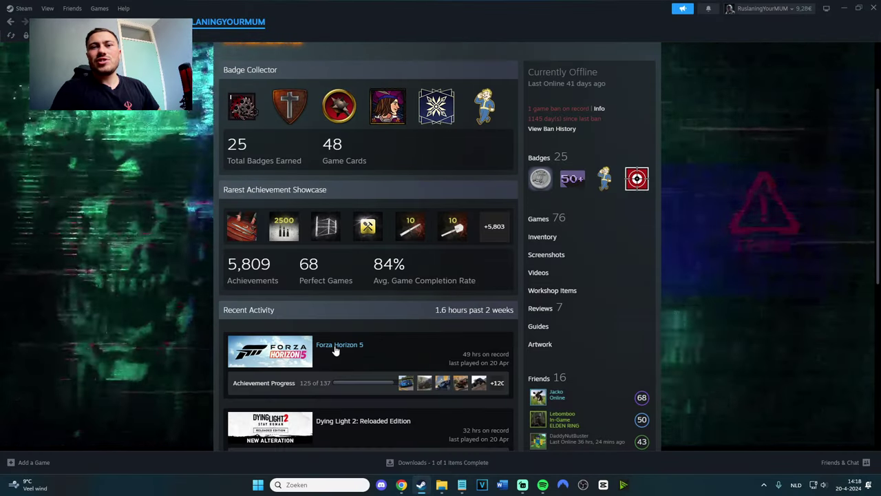
scroll(335, 351, "down", 3)
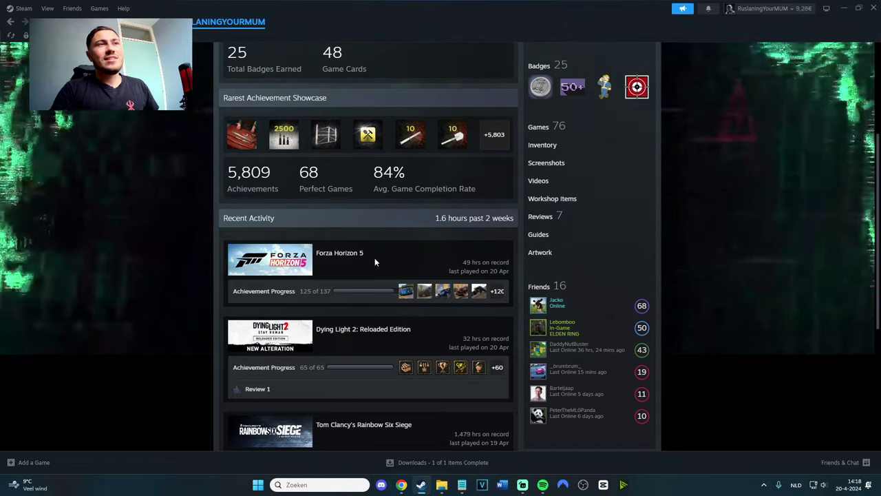
scroll(380, 256, "down", 1)
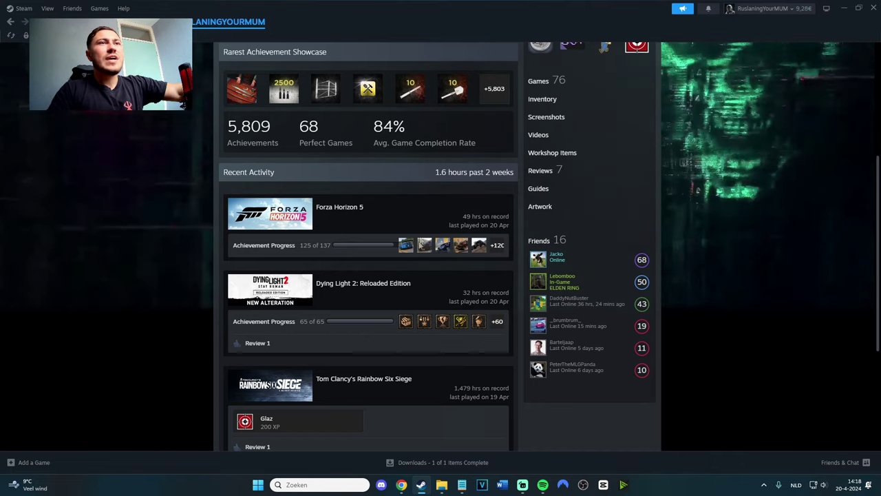
mouse_move(403, 489)
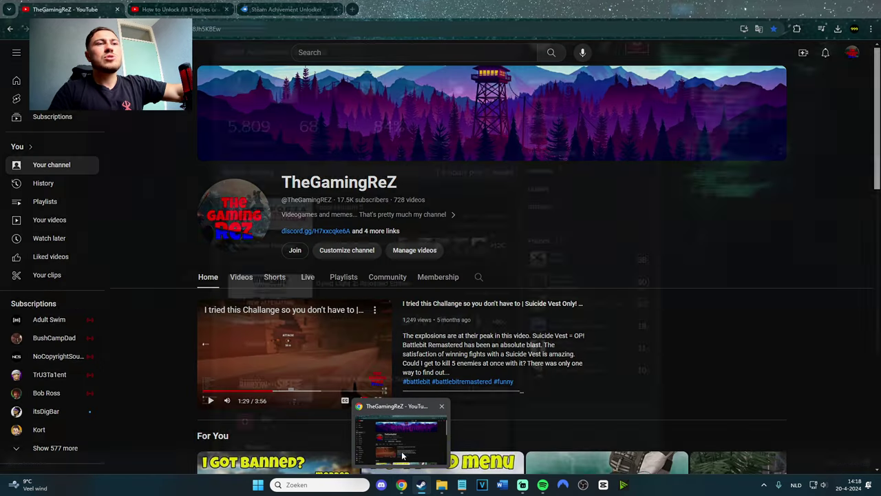
Download the Steam Achievement Unlocker zip (50.3 KB) from MediaFire and open the Downloads folder.
left_click(402, 455)
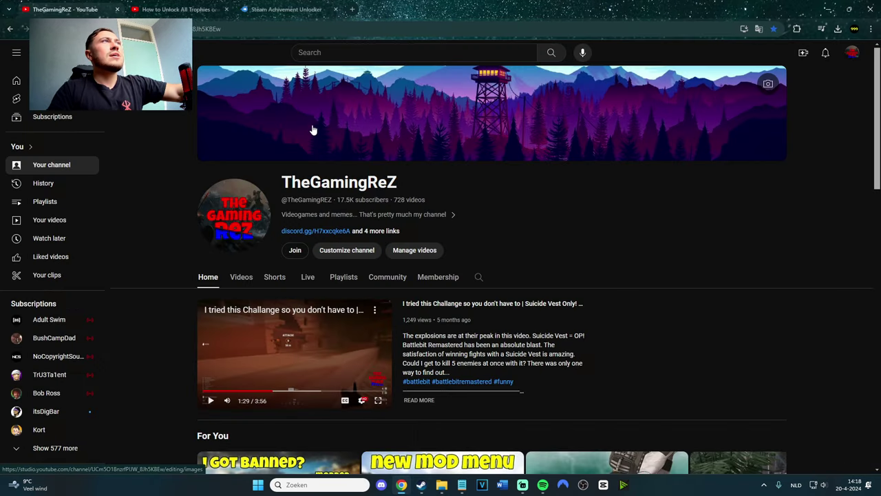
left_click(415, 182)
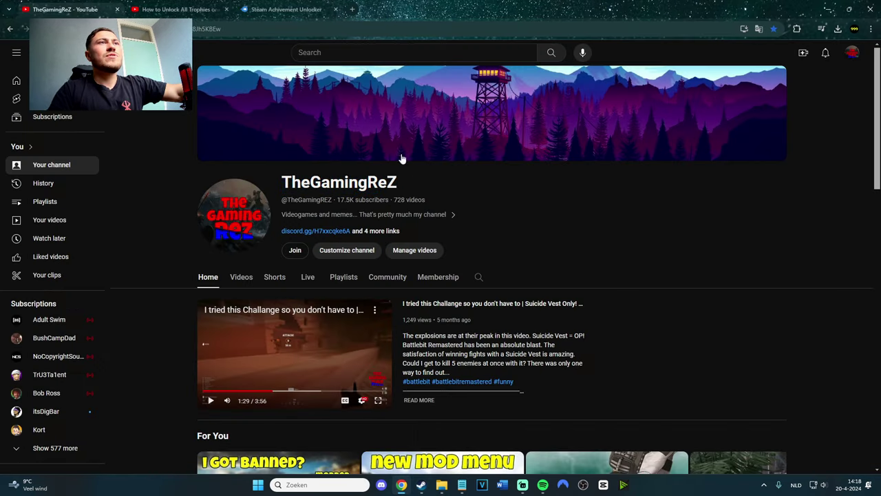
left_click(283, 6)
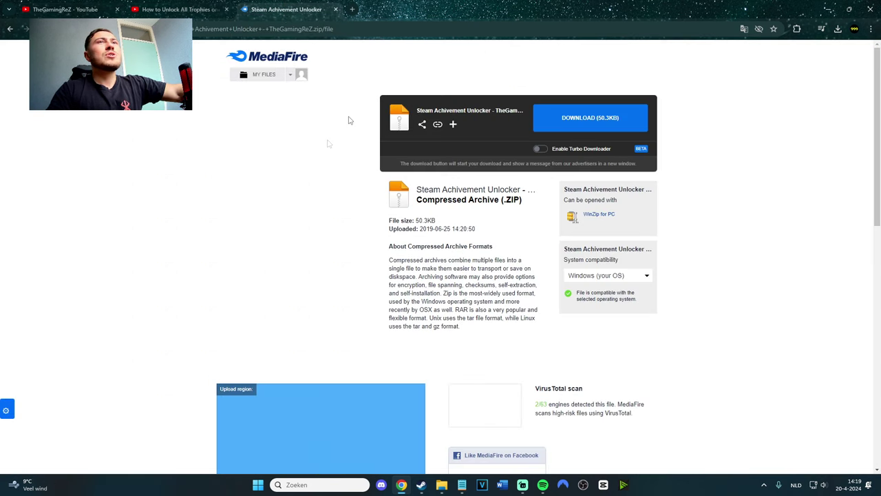
left_click(584, 120)
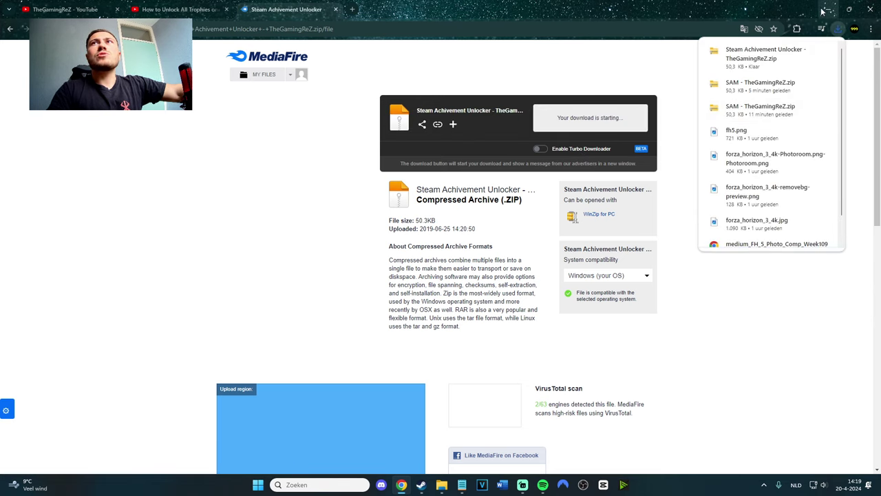
left_click(828, 9)
left_click(442, 485)
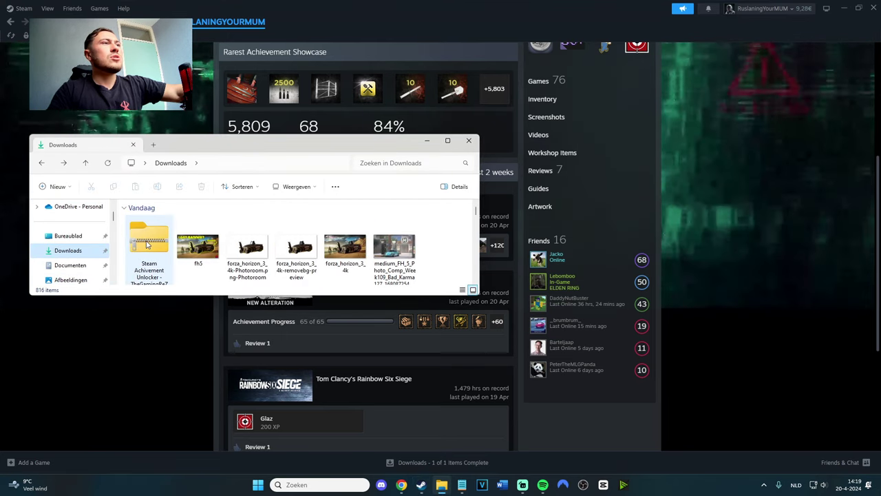
Check the zip's contents, then create a folder named 'new folder' in Downloads.
left_click(147, 244)
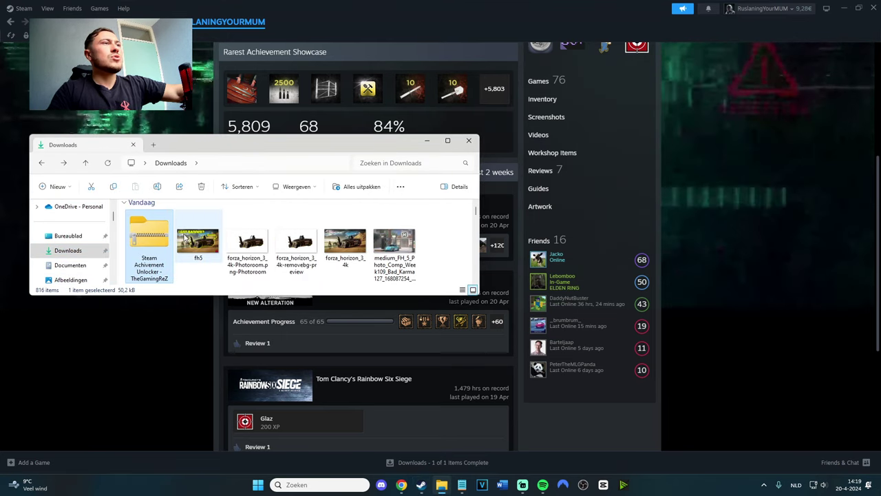
double_click(156, 237)
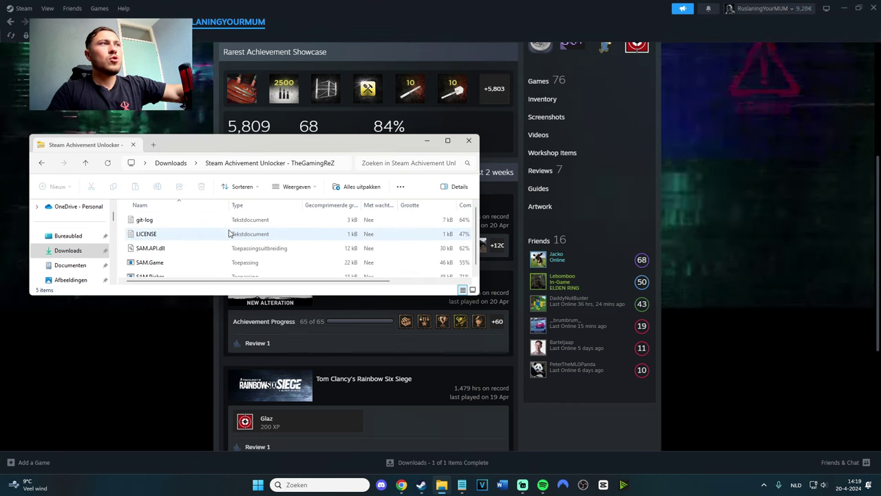
key("alt+Left")
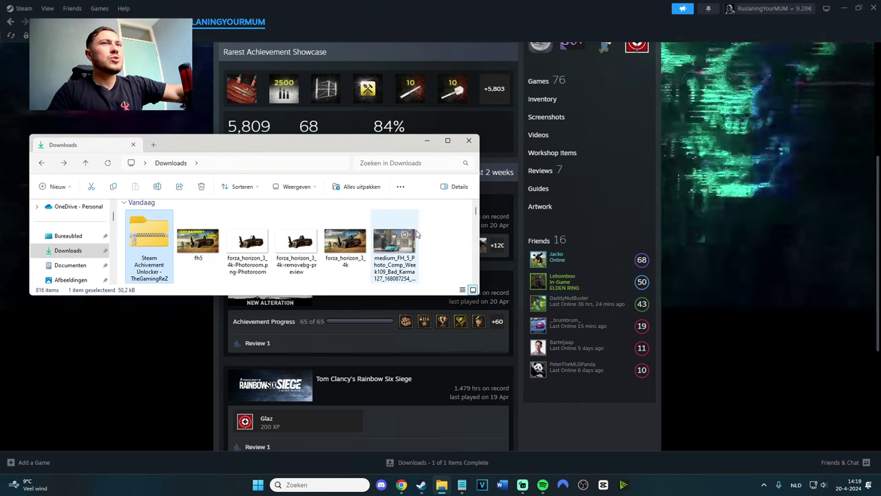
right_click(425, 237)
mouse_move(455, 306)
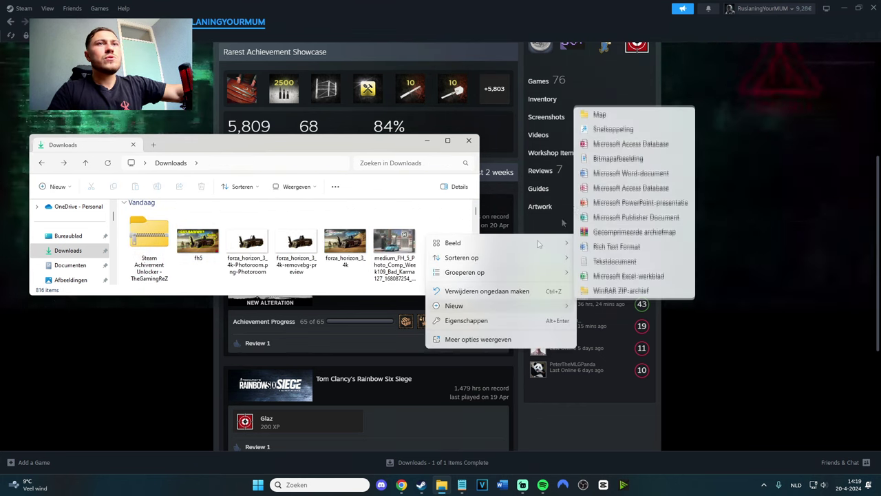
left_click(597, 115)
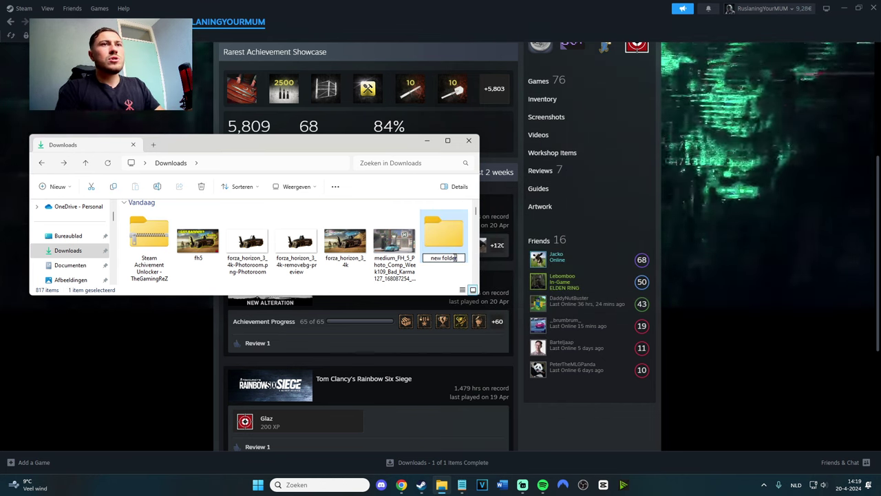
key("Return")
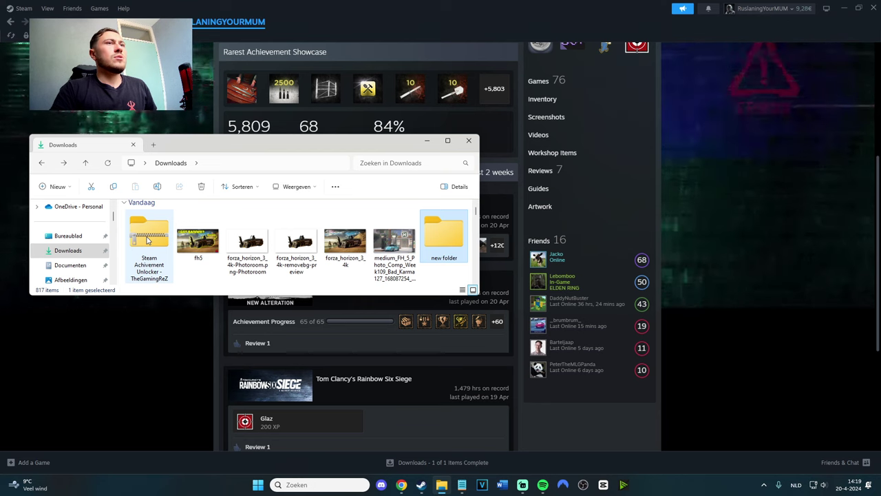
Open a second File Explorer window on Downloads and place it at the lower right.
right_click(100, 254)
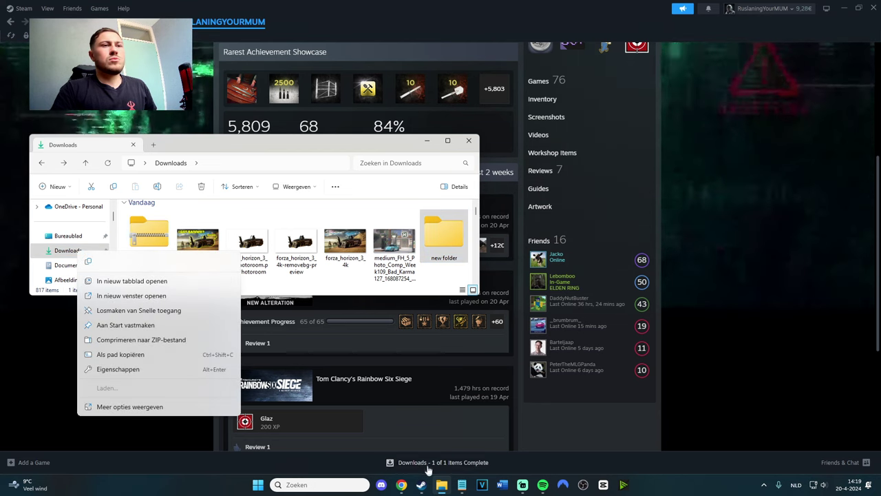
left_click(441, 486)
left_click(442, 485)
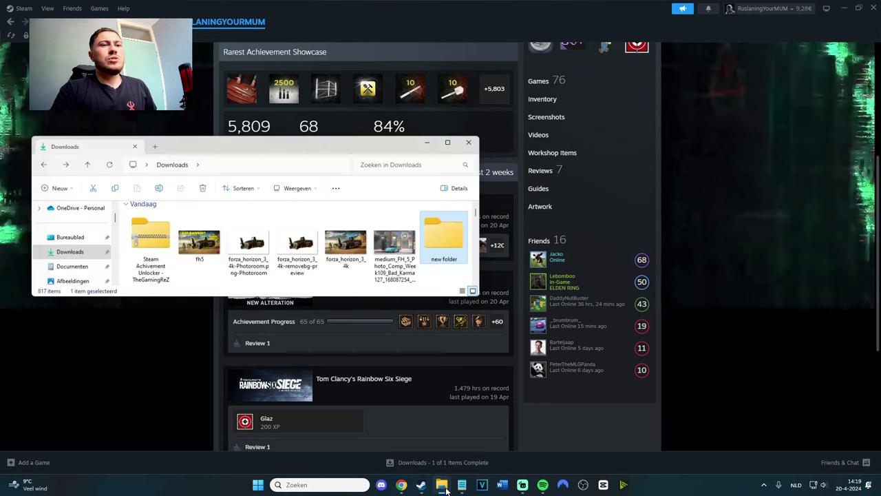
right_click(442, 485)
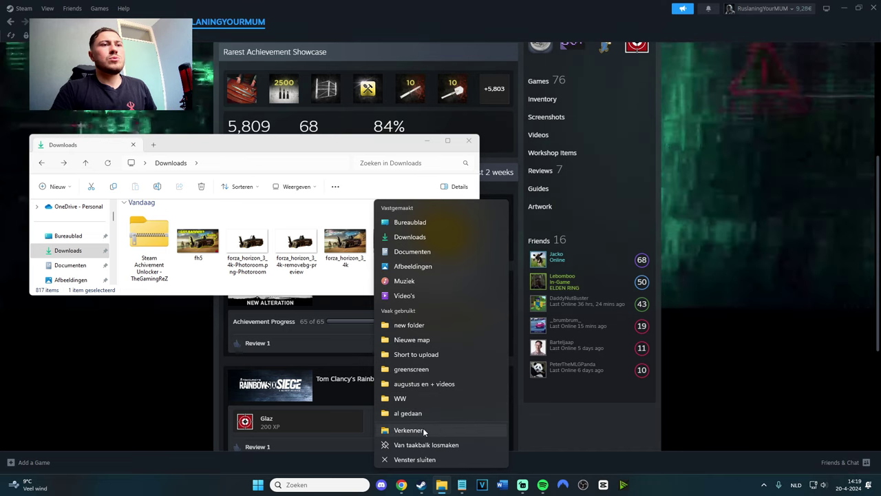
left_click(408, 430)
left_click(90, 265)
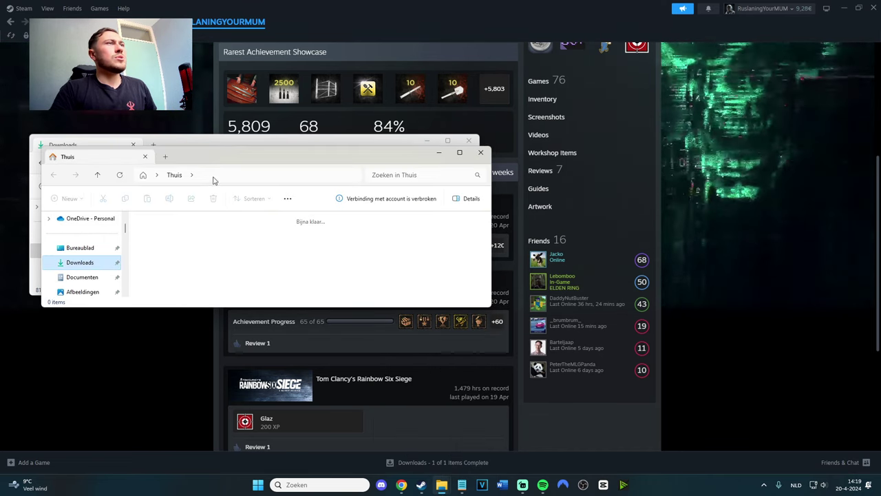
left_click_drag(214, 158, 463, 209)
Copy the five SAM files from the zip into 'new folder', open it and select SAM.Picker.
double_click(158, 241)
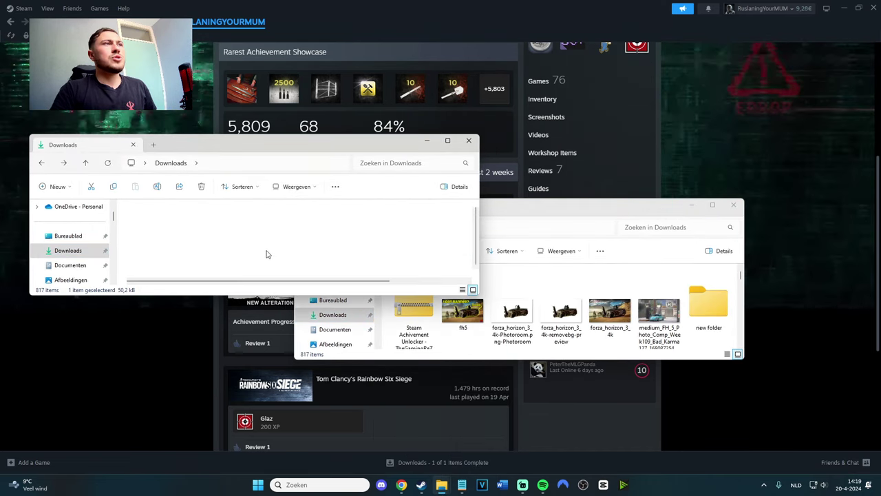
left_click_drag(123, 215, 193, 278)
left_click_drag(170, 237, 609, 342)
left_click(469, 142)
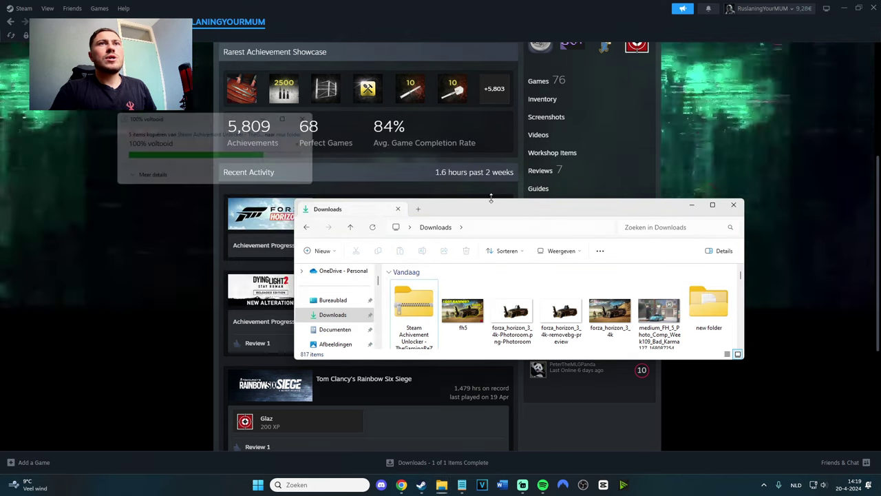
left_click_drag(510, 206, 318, 165)
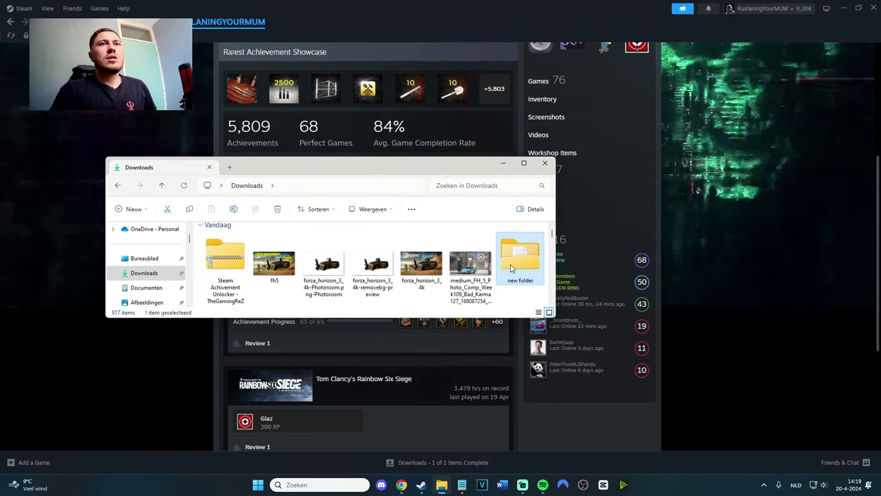
double_click(520, 265)
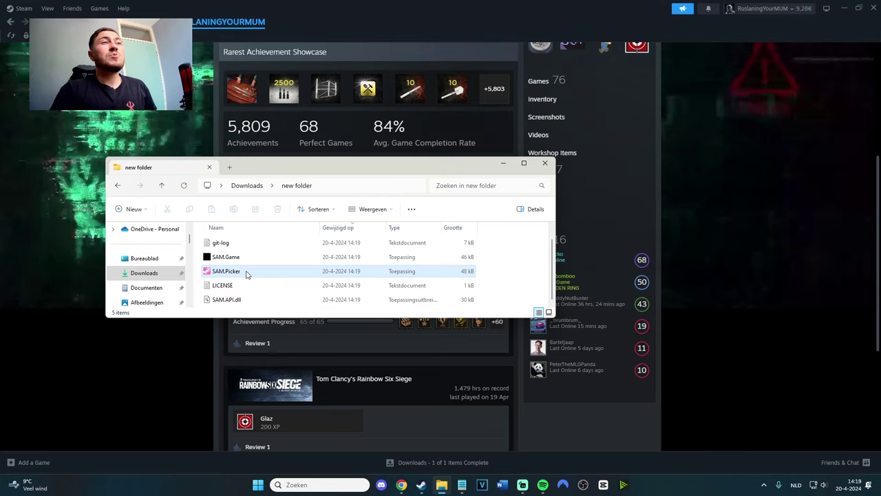
left_click(244, 272)
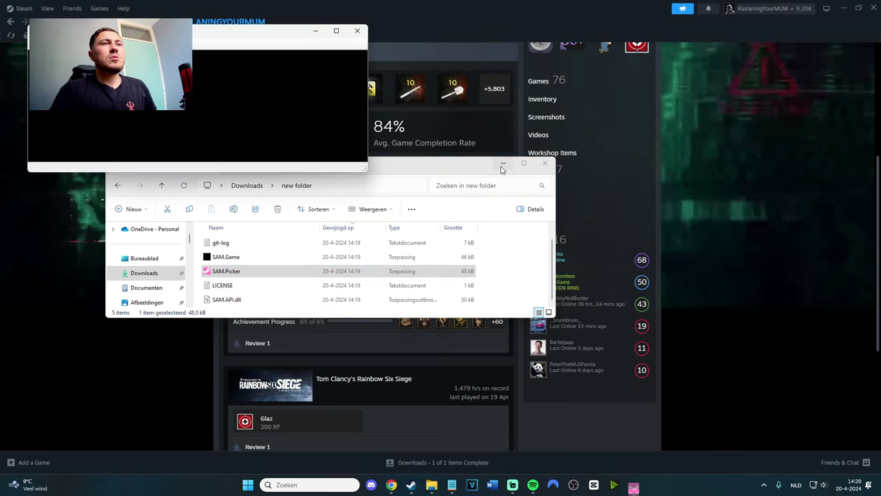
Enlarge the game picker, scroll to Forza Horizon 5 and open its 137-achievement list.
left_click(502, 165)
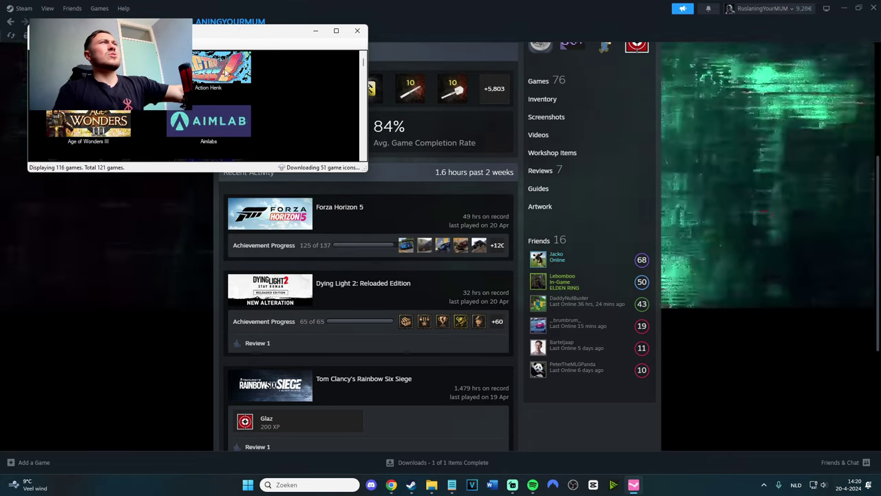
left_click_drag(261, 170, 252, 433)
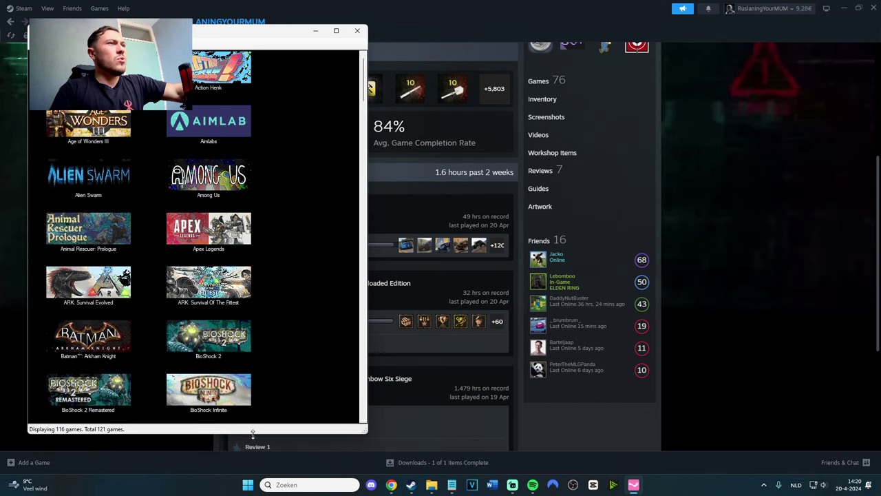
scroll(231, 308, "down", 3)
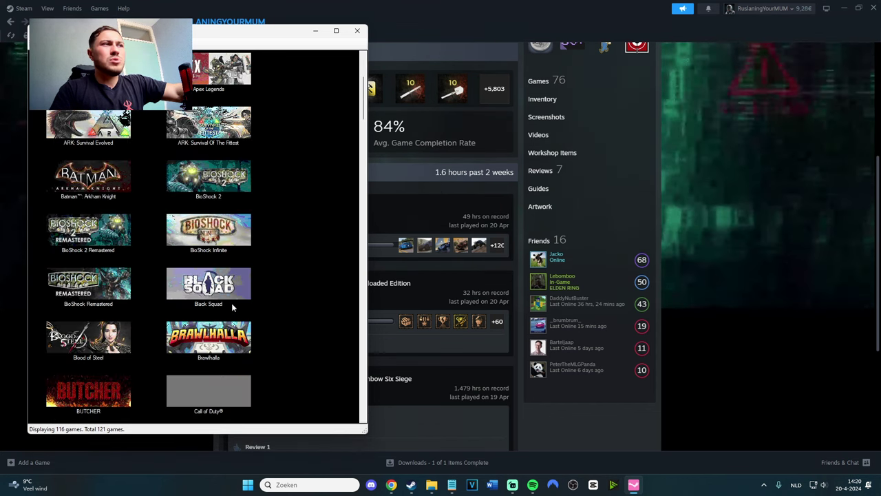
scroll(232, 307, "up", 3)
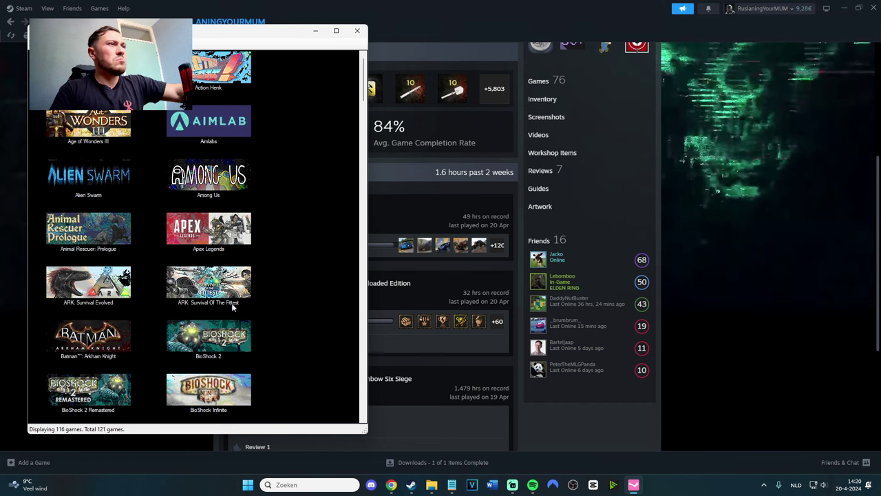
scroll(232, 307, "down", 2)
scroll(254, 252, "up", 2)
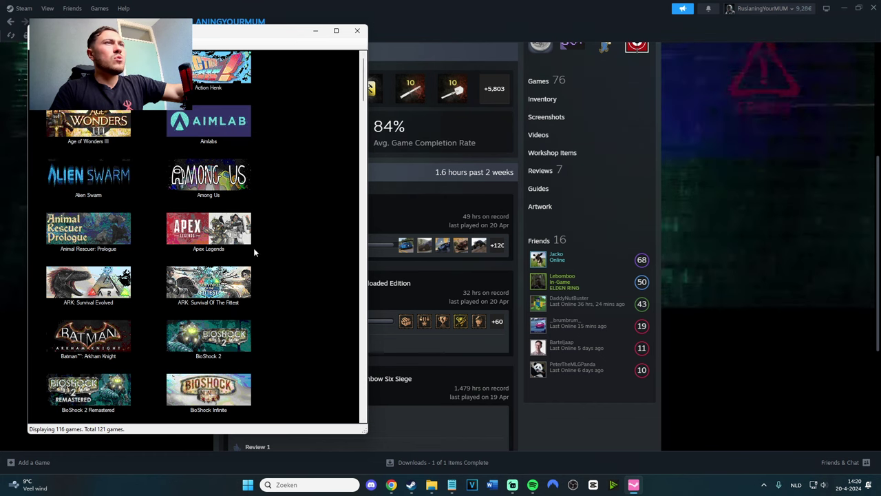
left_click(717, 230)
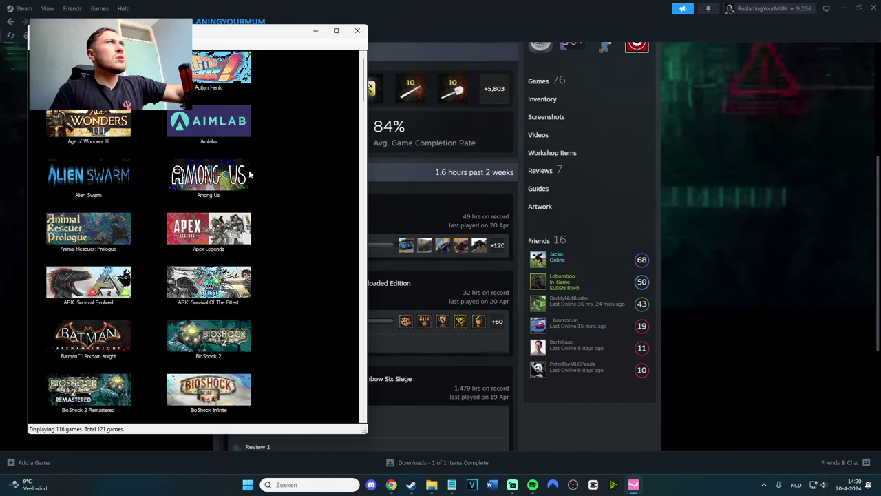
scroll(305, 148, "down", 1)
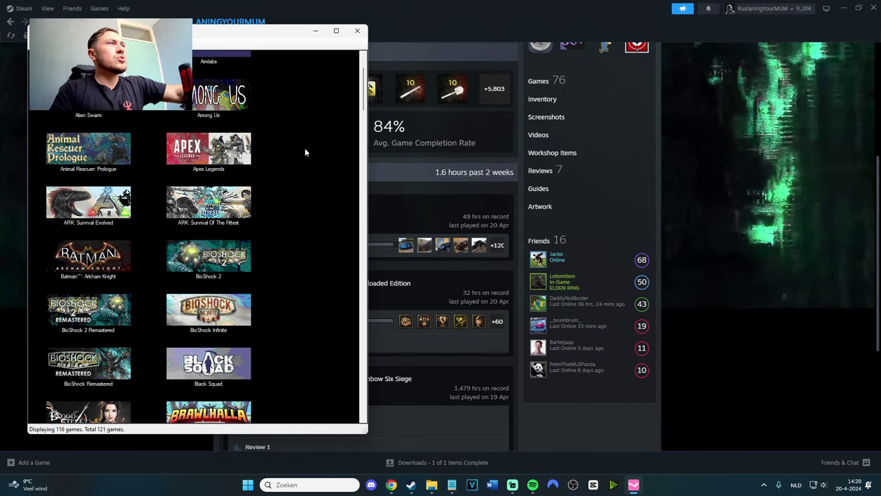
scroll(305, 151, "down", 7)
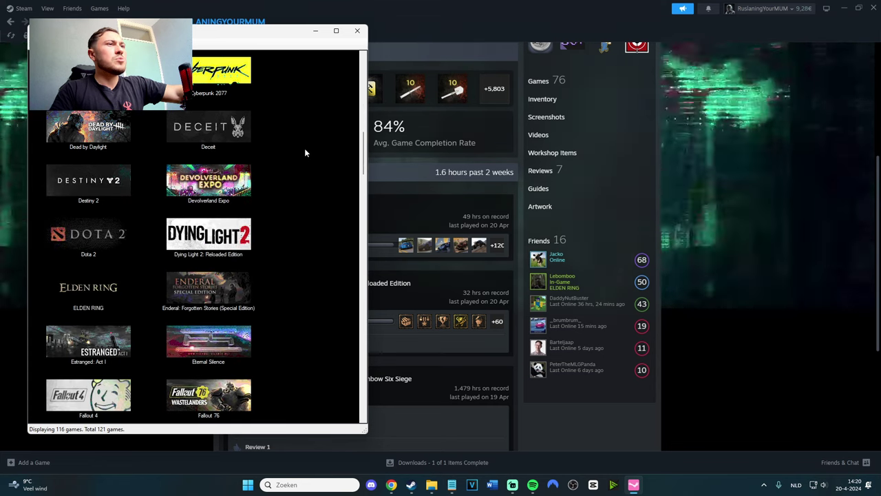
scroll(305, 151, "down", 3)
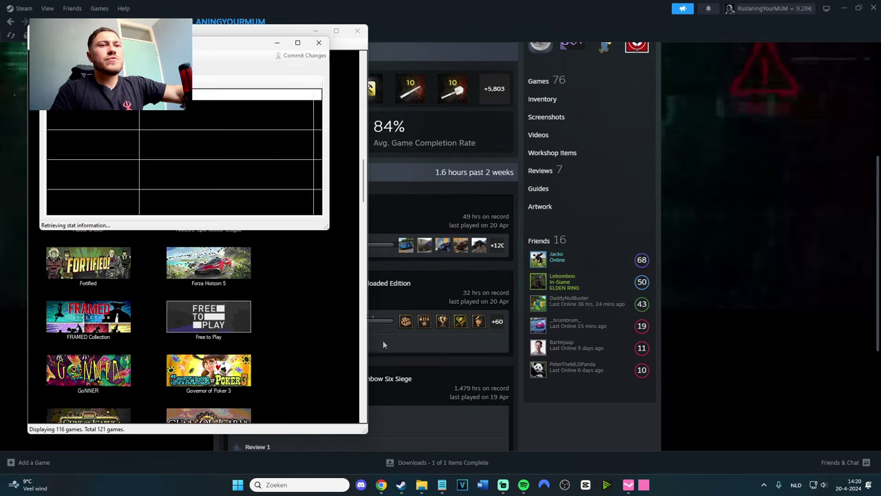
left_click_drag(184, 45, 344, 110)
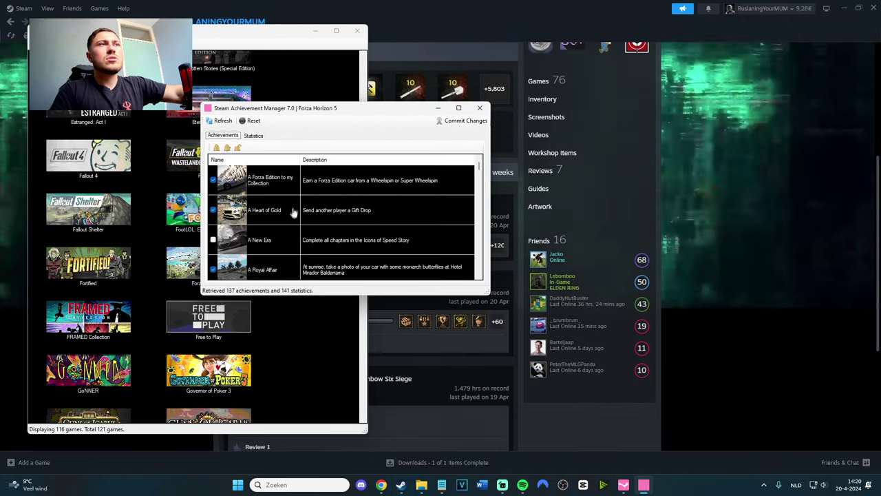
Tick A New Era and A True Icon, commit the two unlocks, and view Steam at 125 of 137.
scroll(306, 228, "down", 1)
scroll(312, 229, "up", 1)
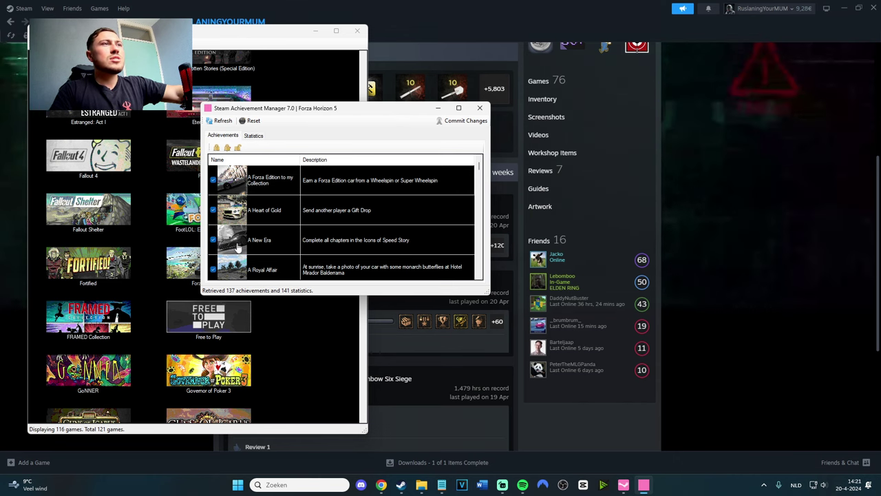
scroll(276, 238, "down", 2)
left_click(212, 240)
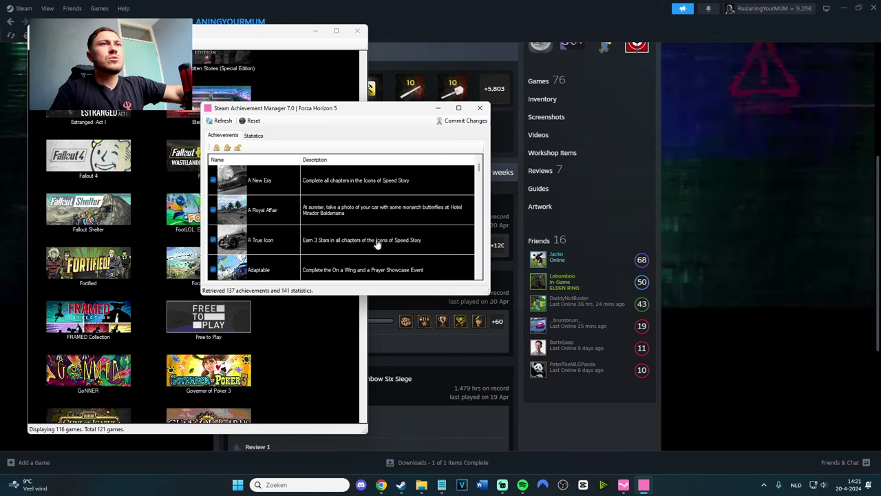
left_click(464, 121)
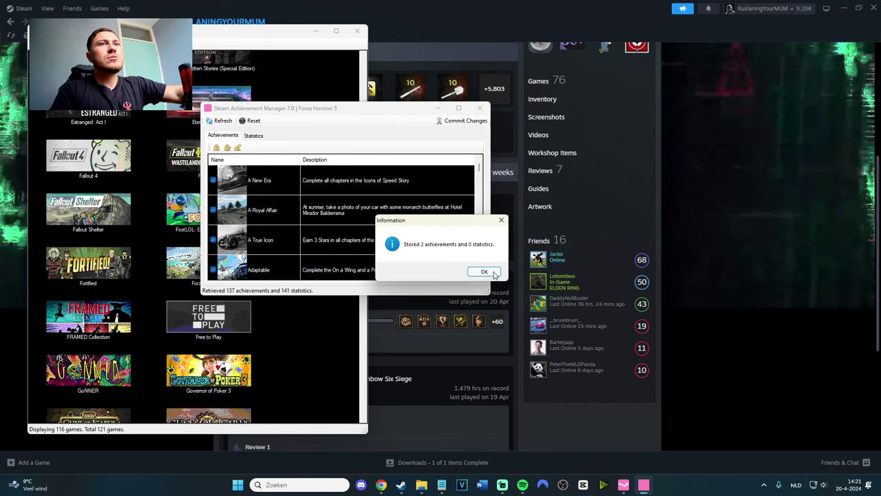
left_click(493, 273)
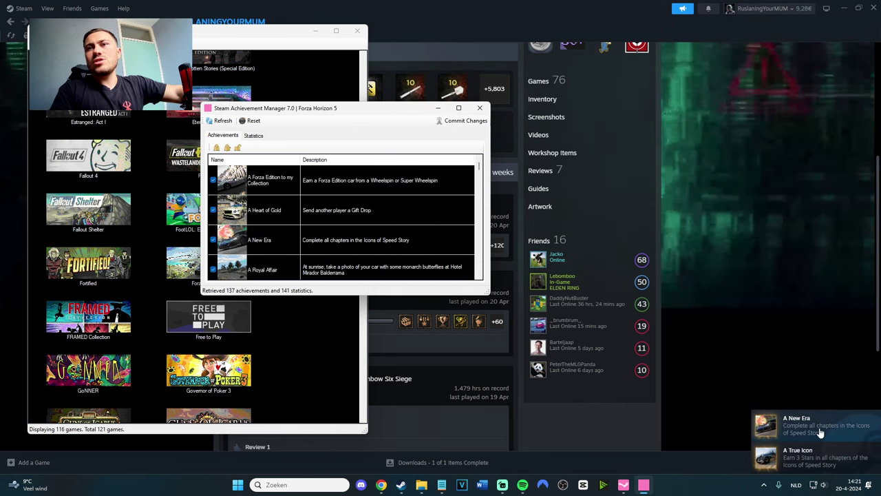
left_click(721, 310)
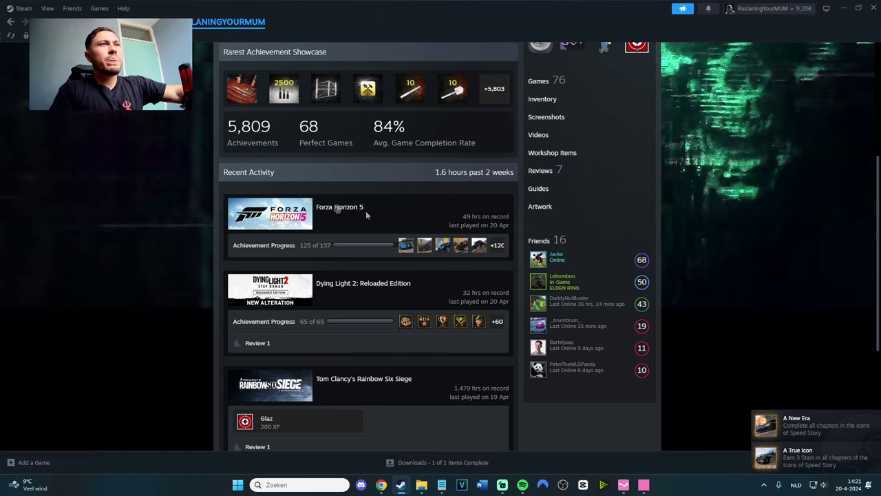
Refresh the profile so it reads 5,811 achievements and Forza 127 of 137, then return to SAM.
double_click(306, 245)
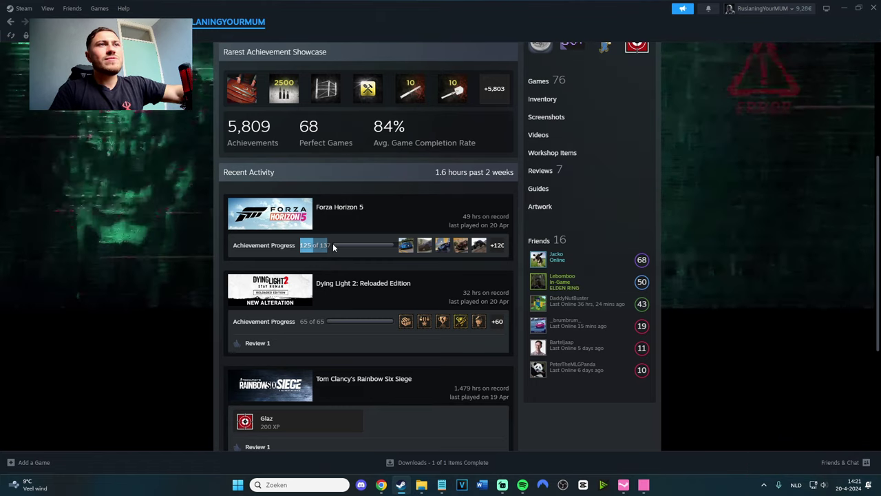
triple_click(333, 246)
left_click(757, 8)
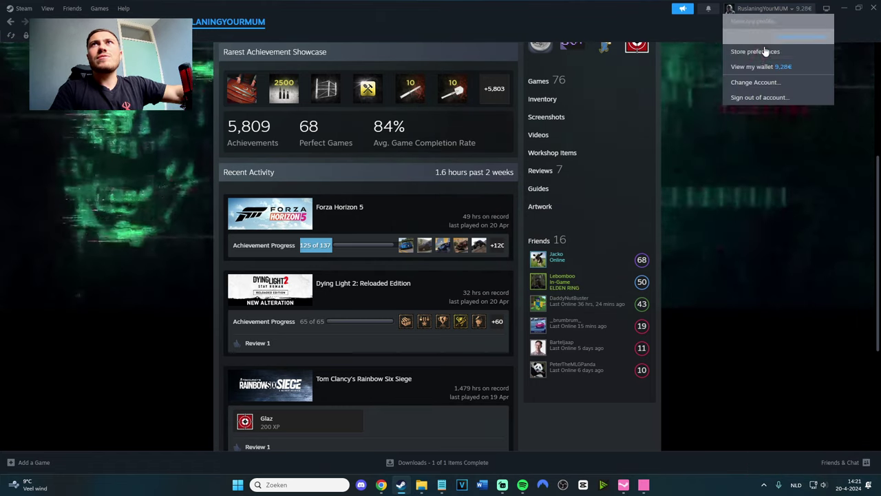
left_click(672, 251)
key("F5")
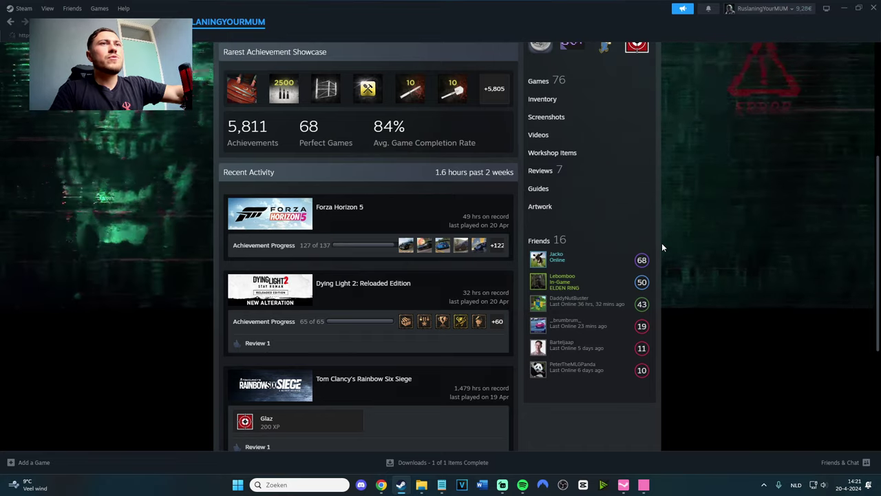
scroll(661, 242, "down", 3)
scroll(661, 242, "up", 3)
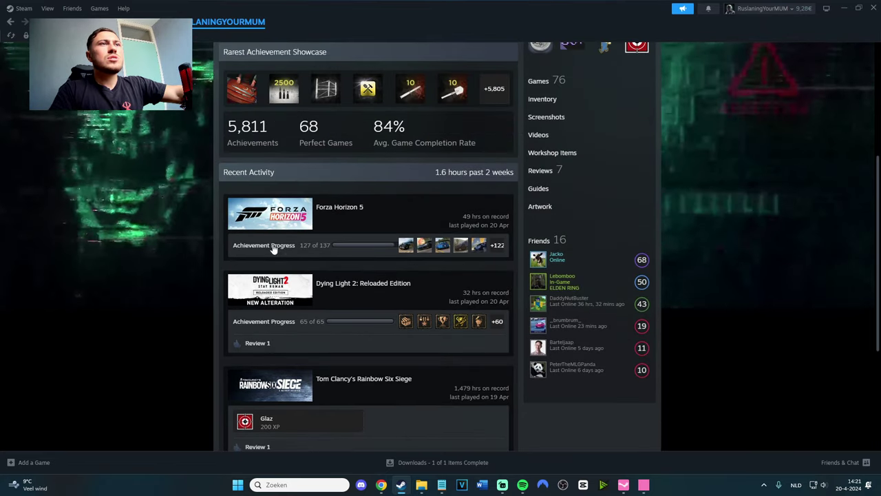
double_click(304, 245)
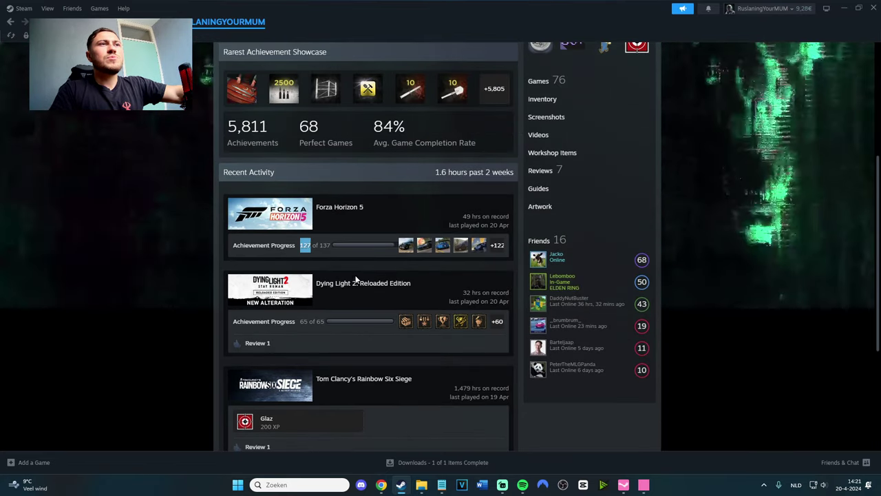
left_click(333, 255)
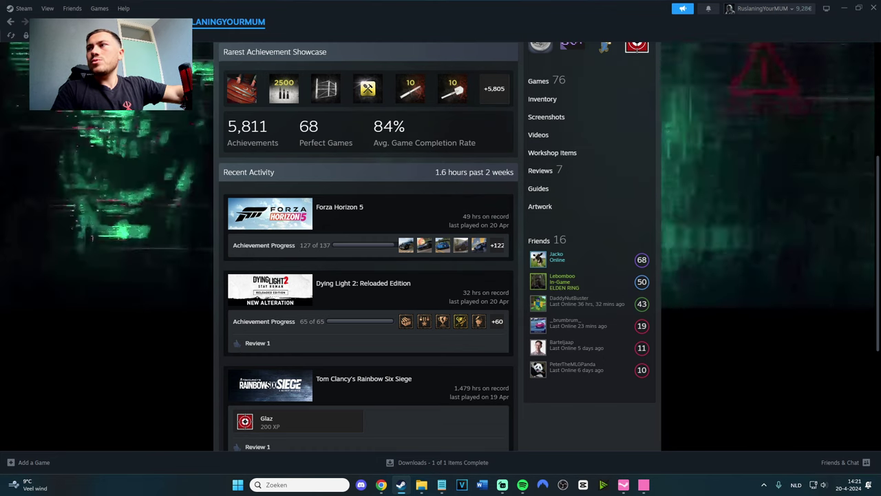
key("alt+Tab")
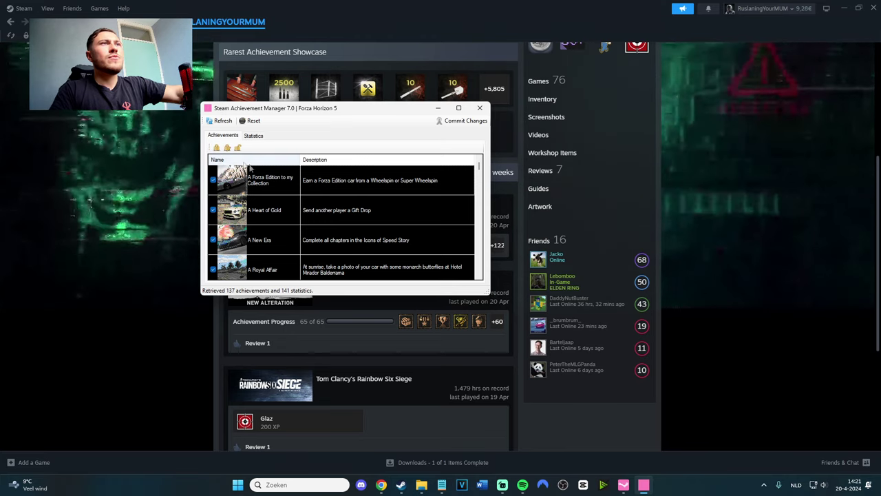
Review the Forza statistics and achievement list, store the newly ticked unlocks.
left_click(253, 135)
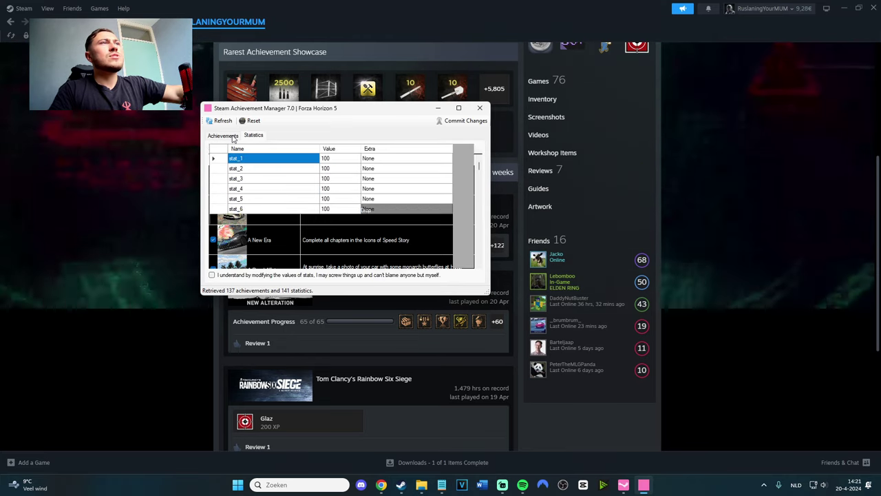
left_click(227, 136)
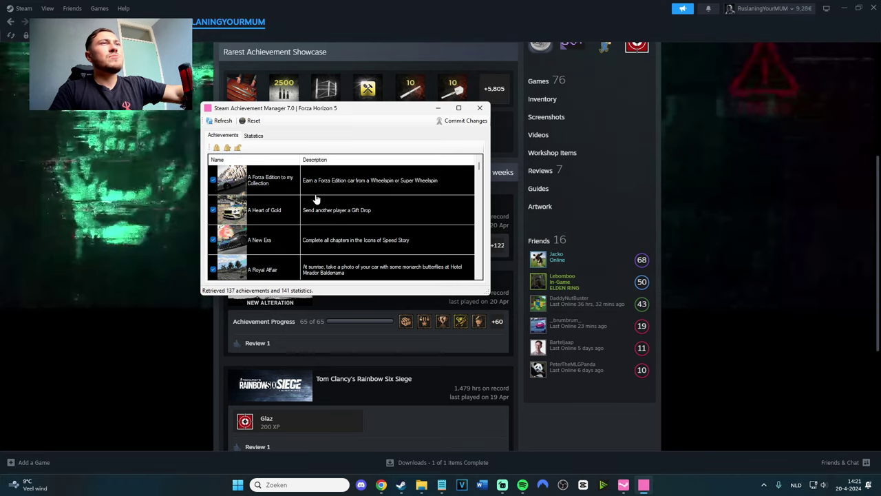
scroll(385, 223, "down", 3)
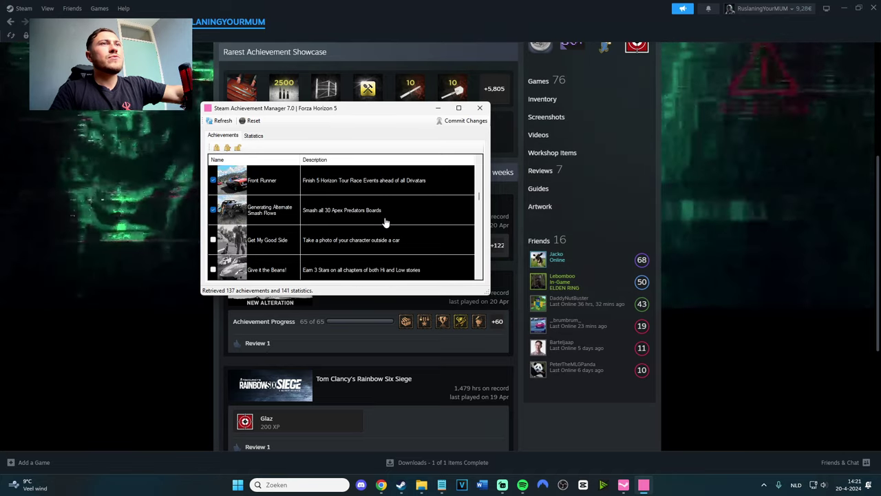
scroll(386, 222, "down", 6)
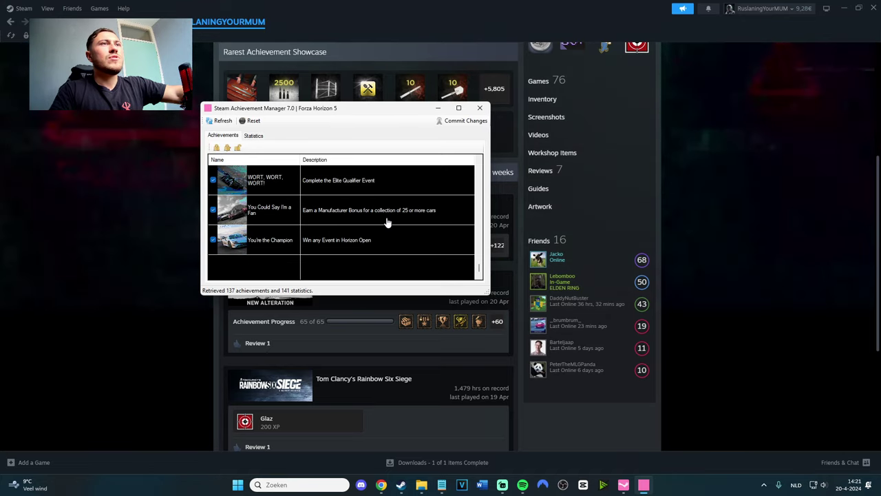
scroll(387, 223, "up", 10)
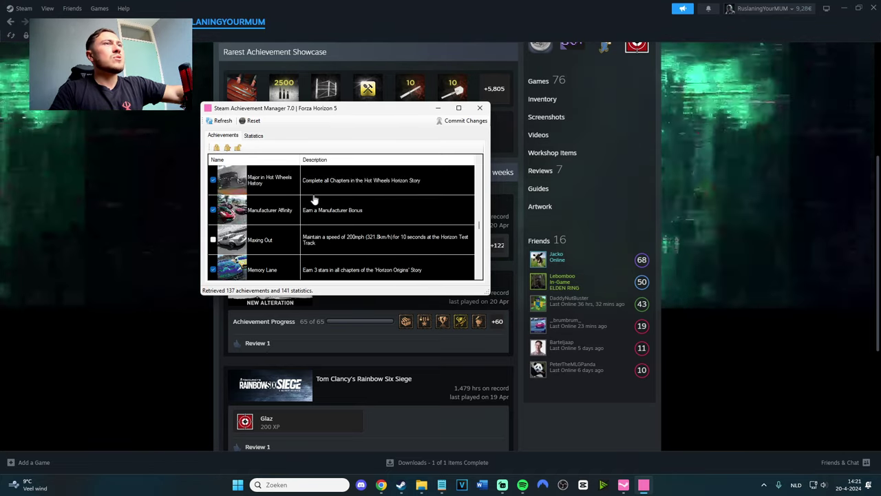
scroll(310, 199, "up", 3)
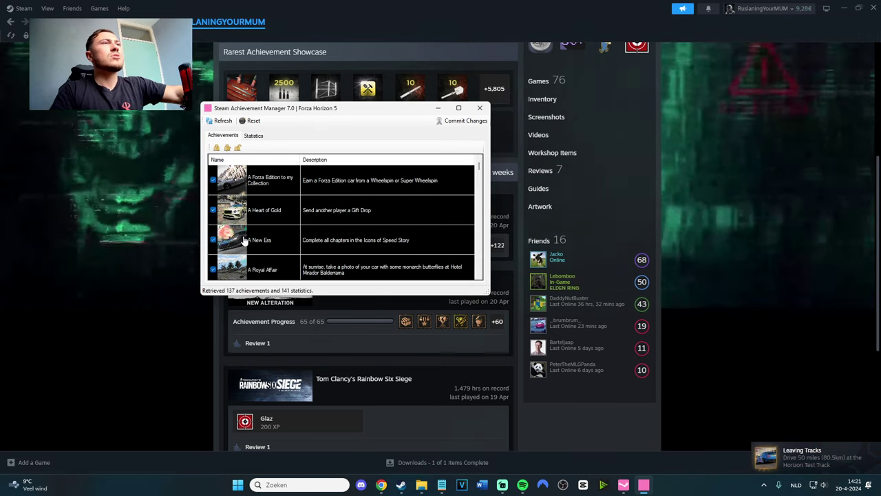
scroll(244, 239, "down", 6)
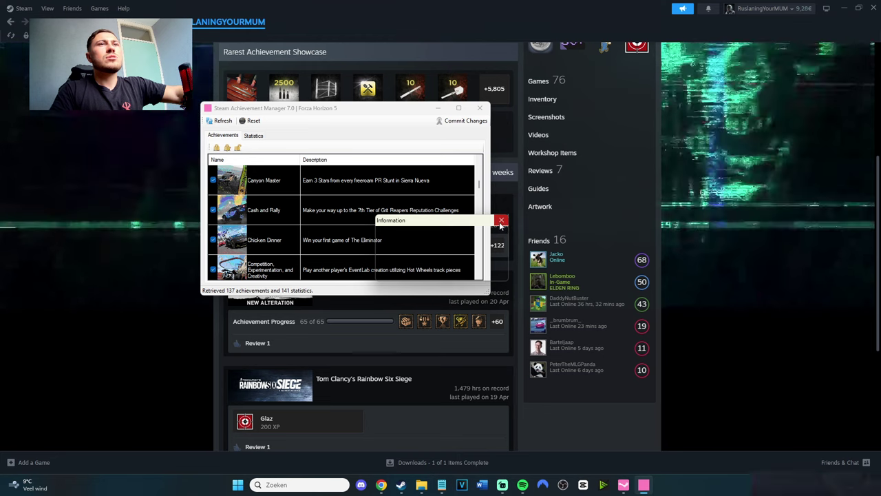
left_click(501, 220)
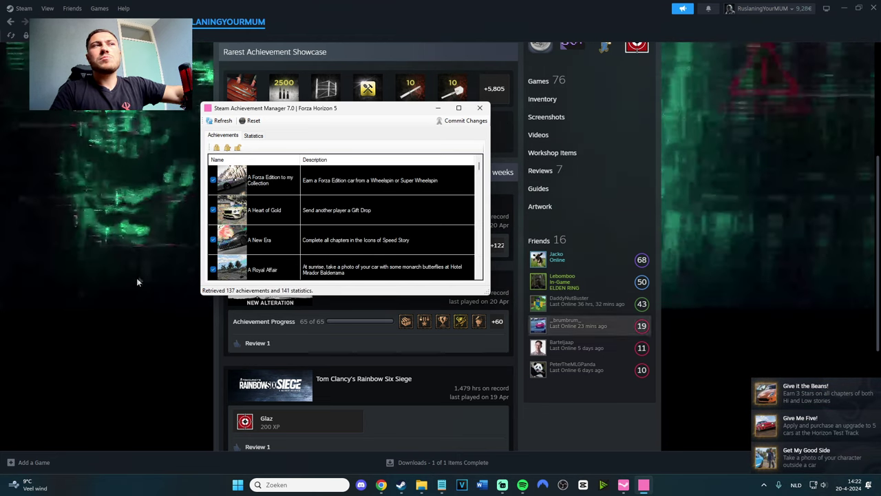
Compare the Steam profile with the remaining Forza achievements in SAM, ending on the profile.
left_click(248, 316)
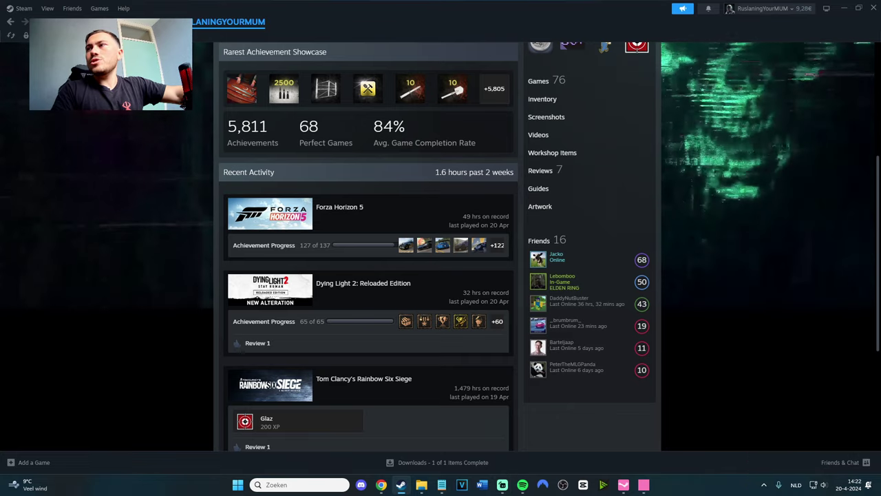
key("alt+Tab")
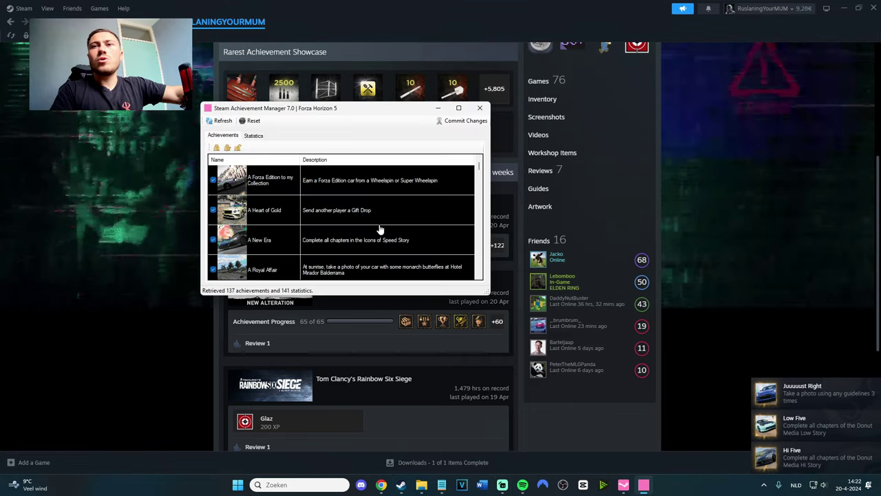
left_click_drag(351, 111, 340, 134)
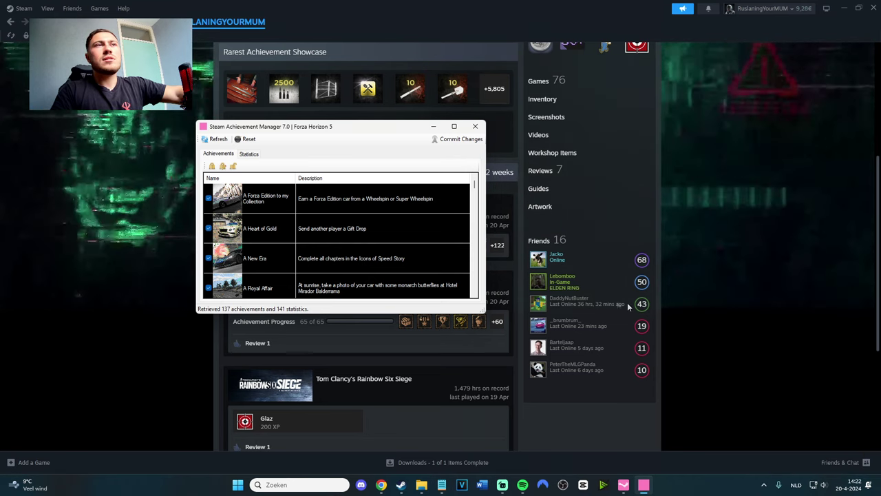
scroll(285, 256, "down", 5)
scroll(285, 256, "down", 10)
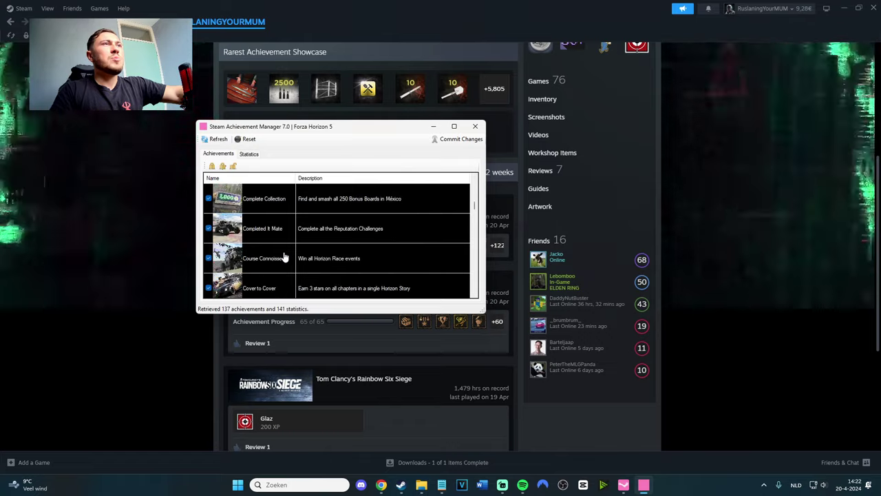
scroll(285, 256, "down", 5)
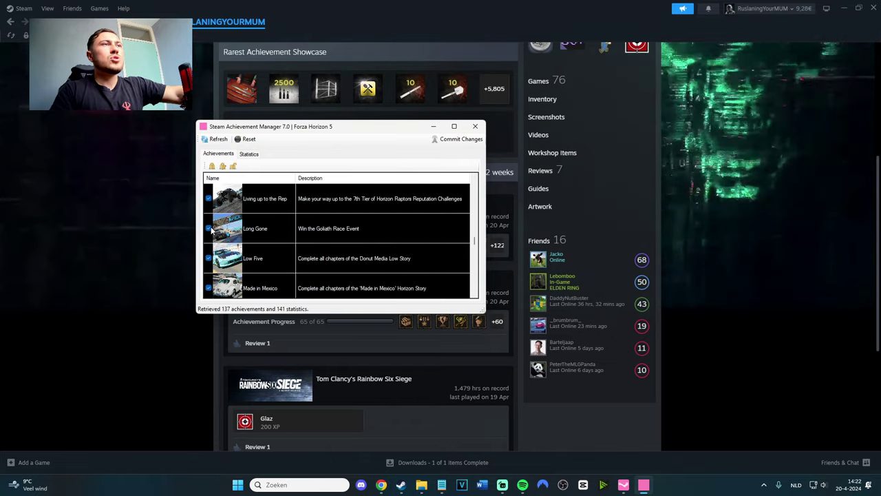
left_click(681, 217)
Tick Long Gone, commit the Forza change, close the window and reload the profile.
left_click(771, 13)
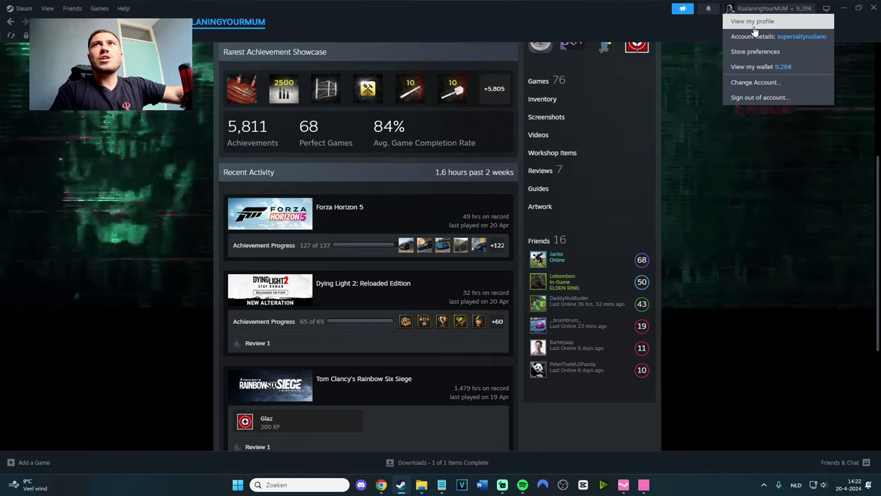
left_click(754, 21)
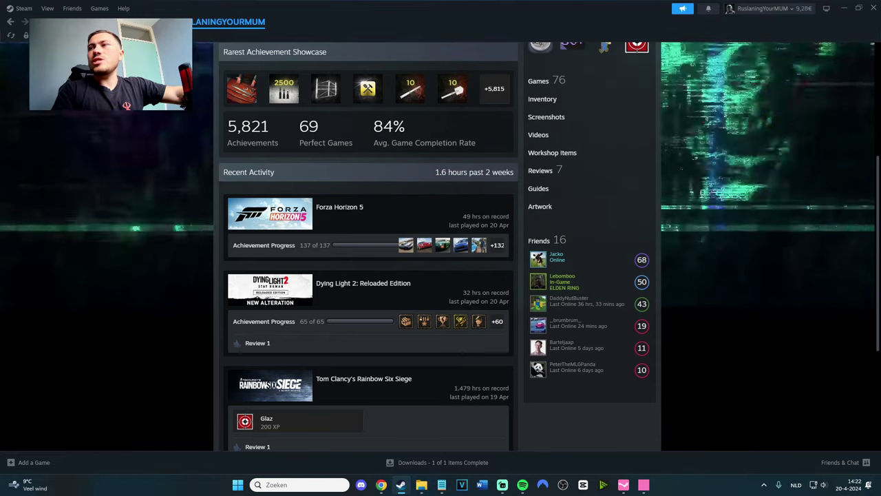
left_click(643, 485)
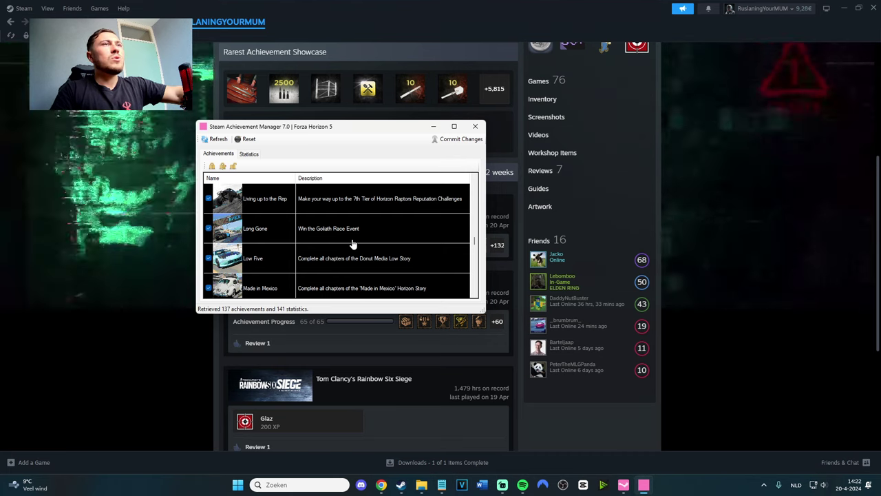
left_click(208, 228)
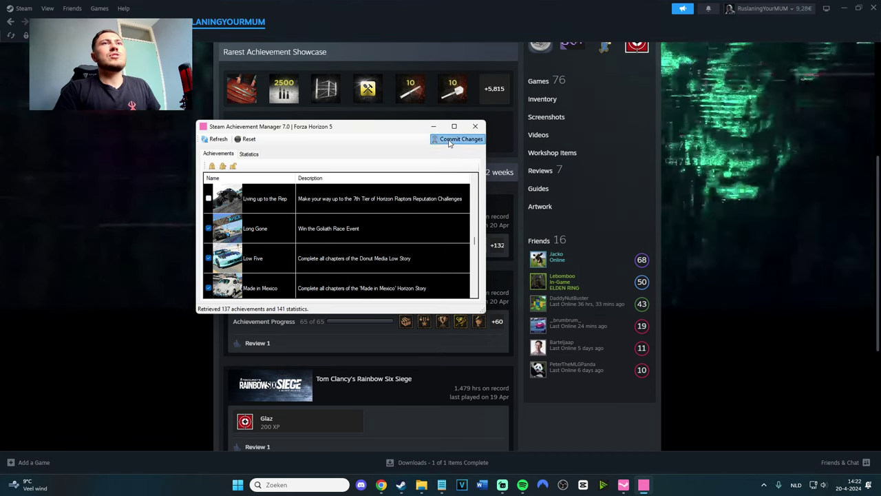
left_click(458, 139)
key("Return")
left_click(475, 126)
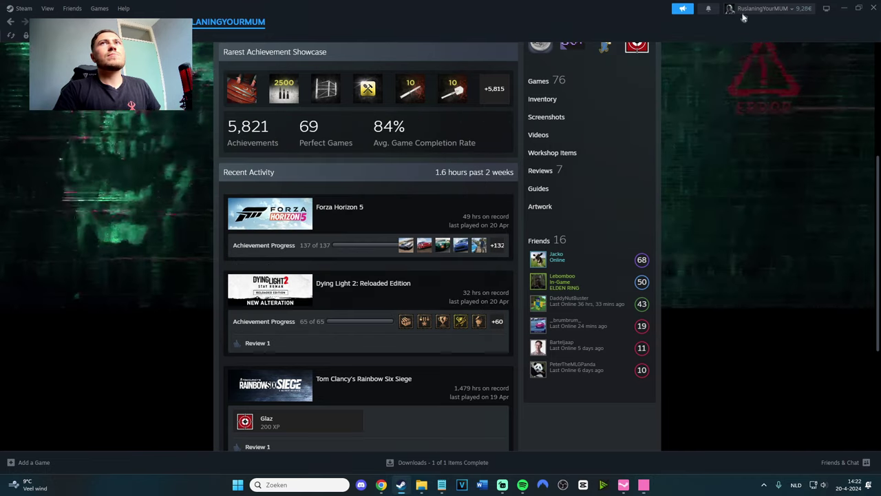
left_click(758, 8)
left_click(747, 21)
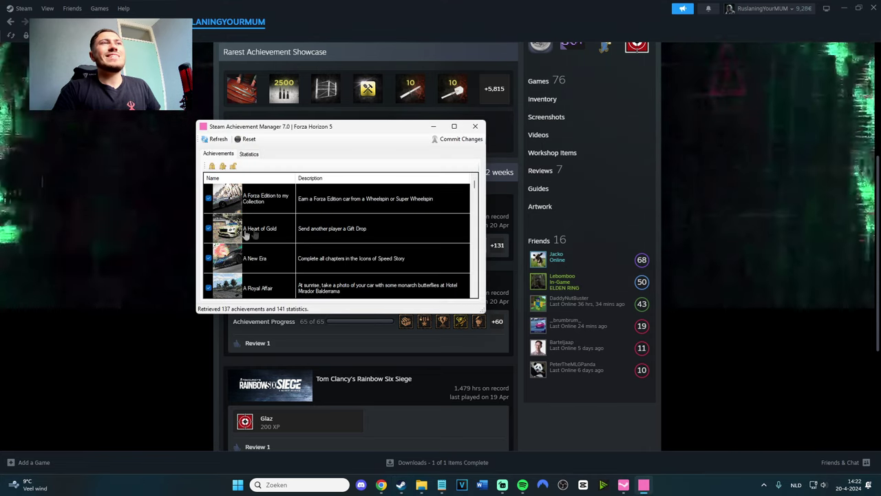
Re-commit Living up to the Rep and reload the profile to confirm 137 of 137.
left_click(458, 139)
left_click(502, 220)
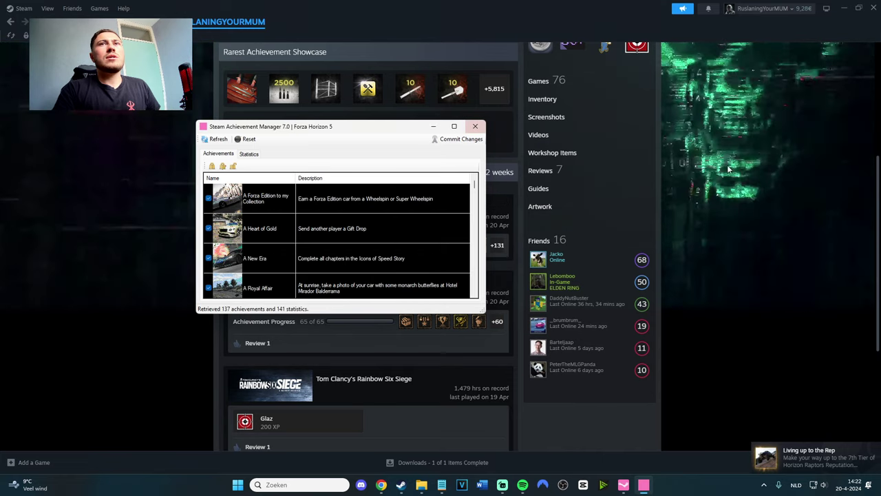
left_click(476, 128)
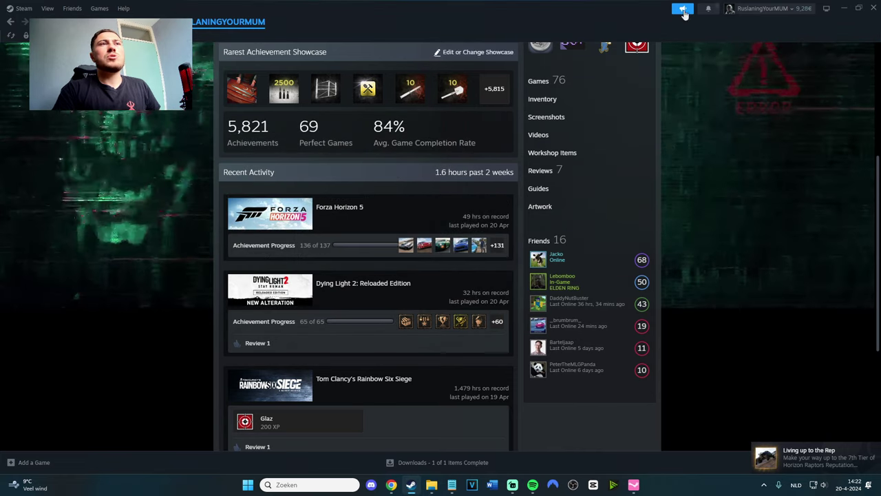
left_click(755, 15)
left_click(763, 20)
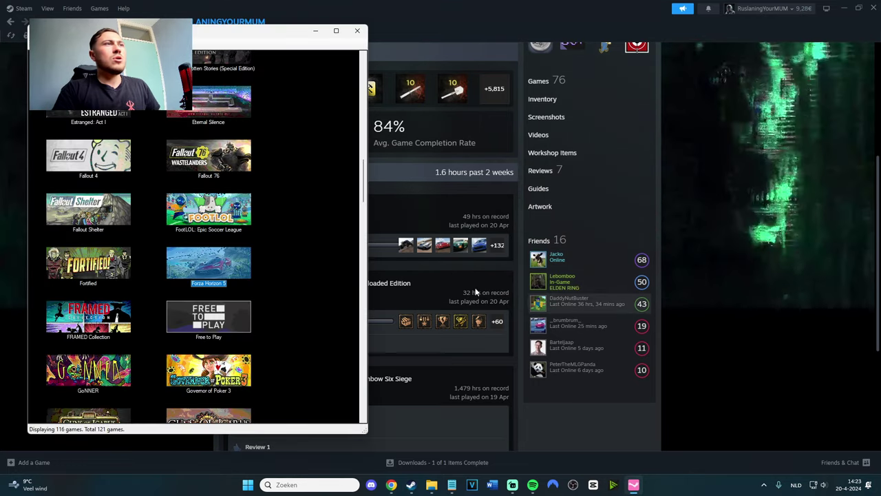
Scroll the game picker to Cyberpunk 2077 and open its 57-achievement list.
scroll(165, 303, "up", 3)
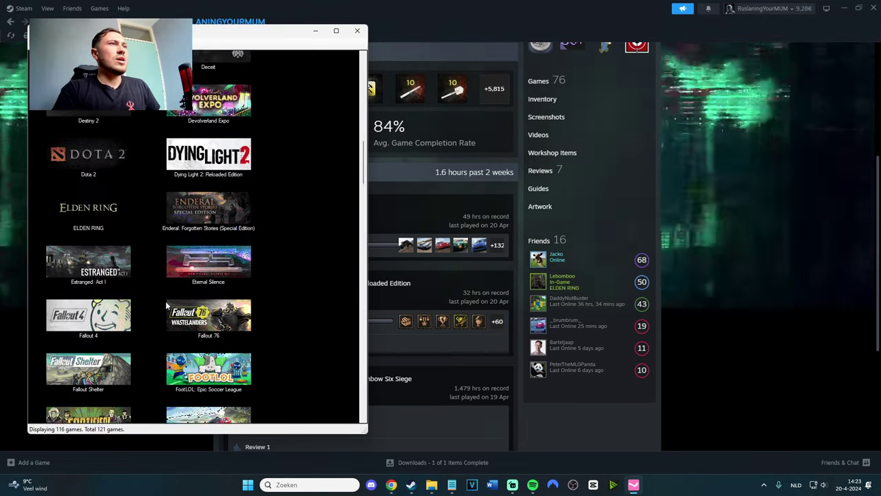
scroll(166, 301, "up", 12)
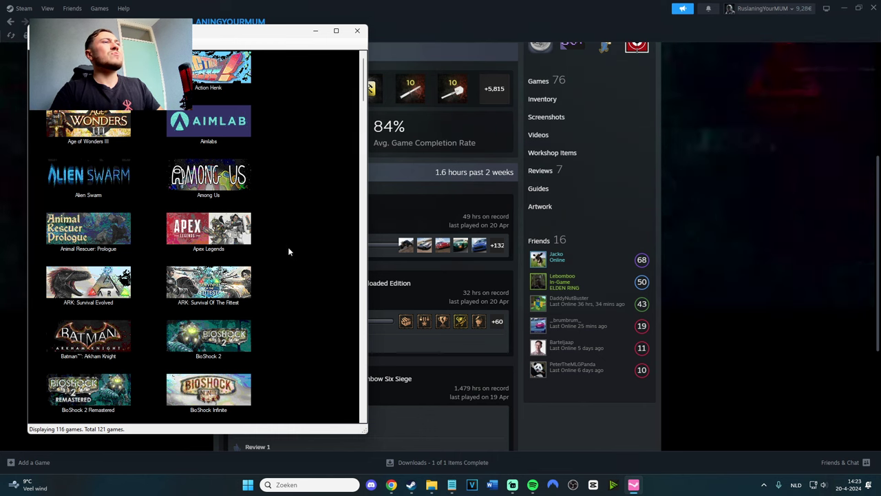
scroll(286, 237, "down", 3)
scroll(264, 154, "up", 3)
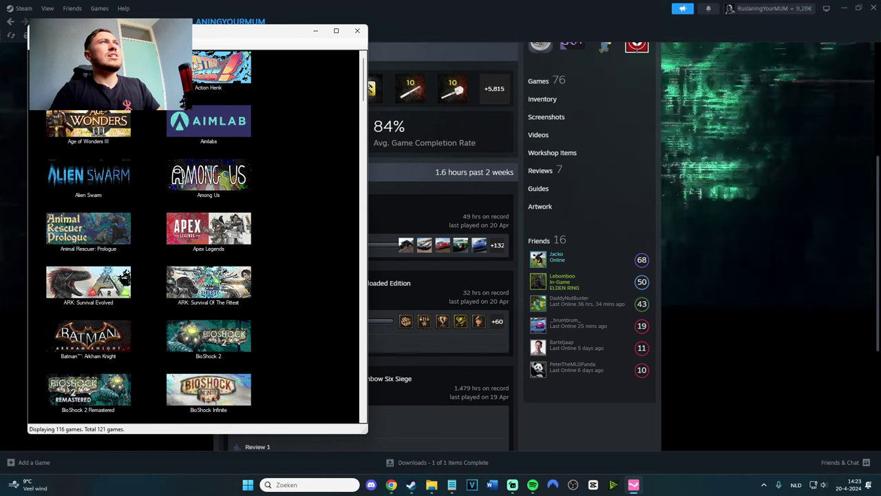
scroll(271, 132, "down", 5)
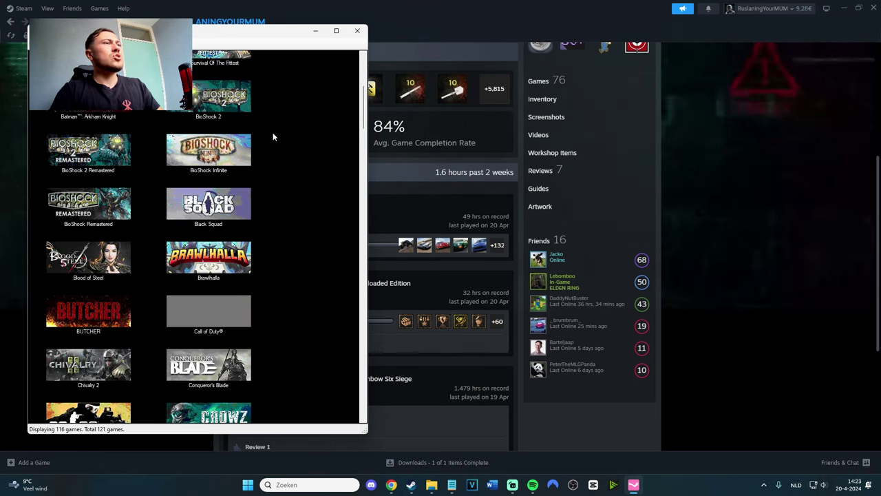
scroll(272, 132, "down", 2)
scroll(252, 141, "down", 2)
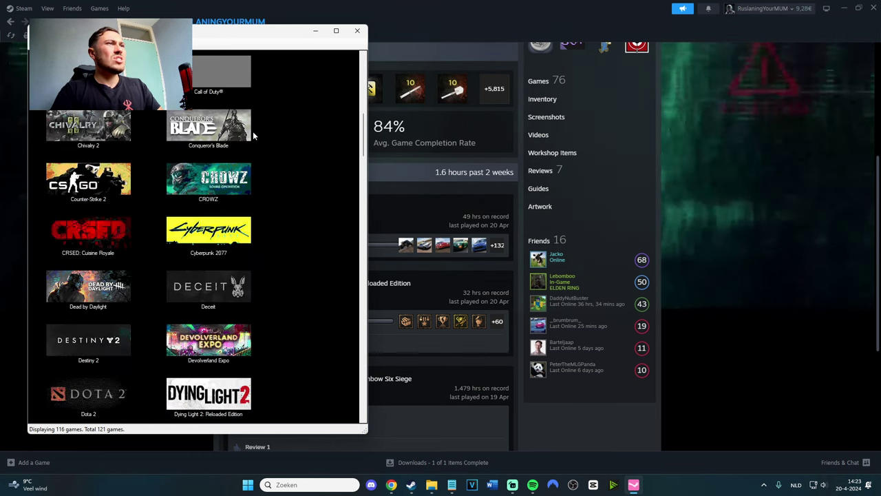
double_click(243, 232)
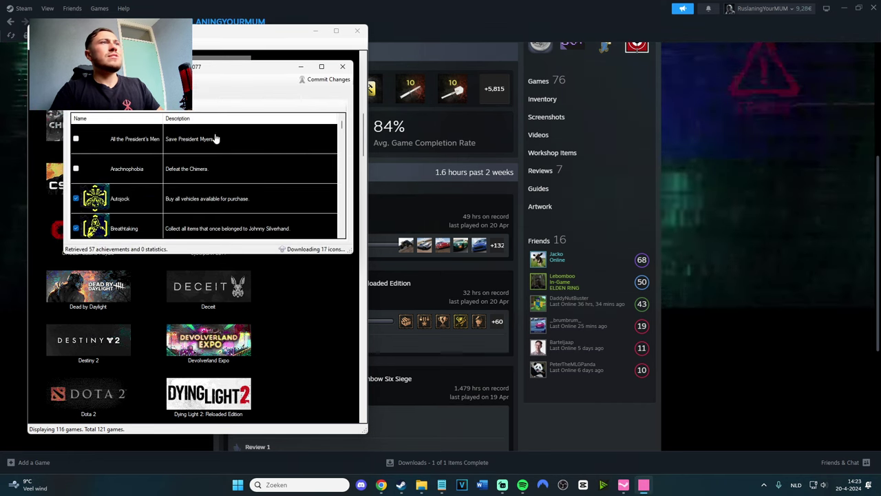
Reload the Steam profile, then unlock and store the Arachnophobia achievement.
left_click(750, 169)
left_click(754, 8)
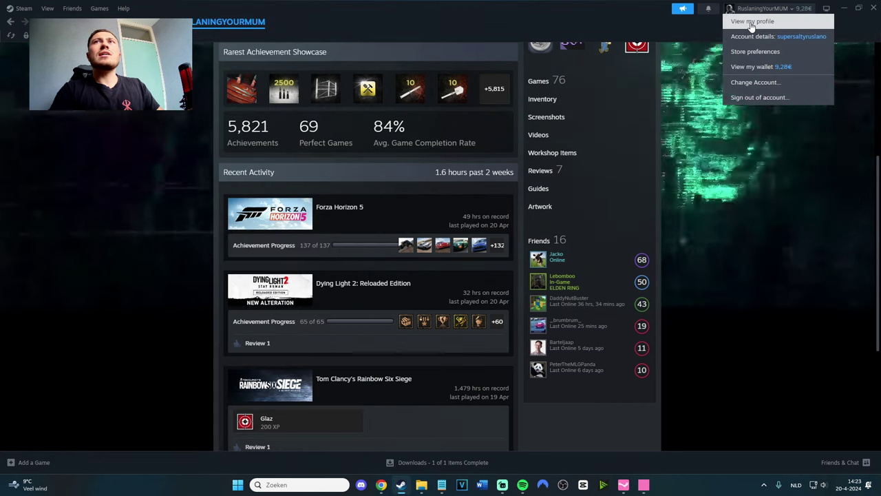
left_click(752, 22)
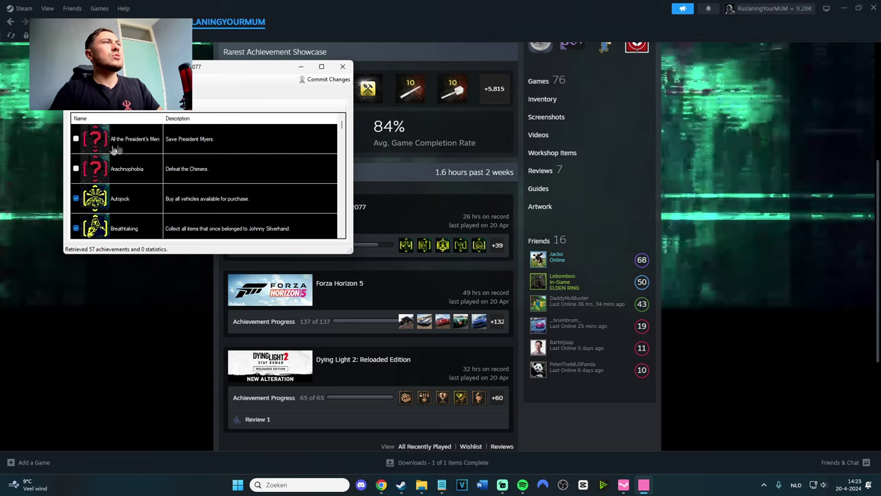
left_click(76, 168)
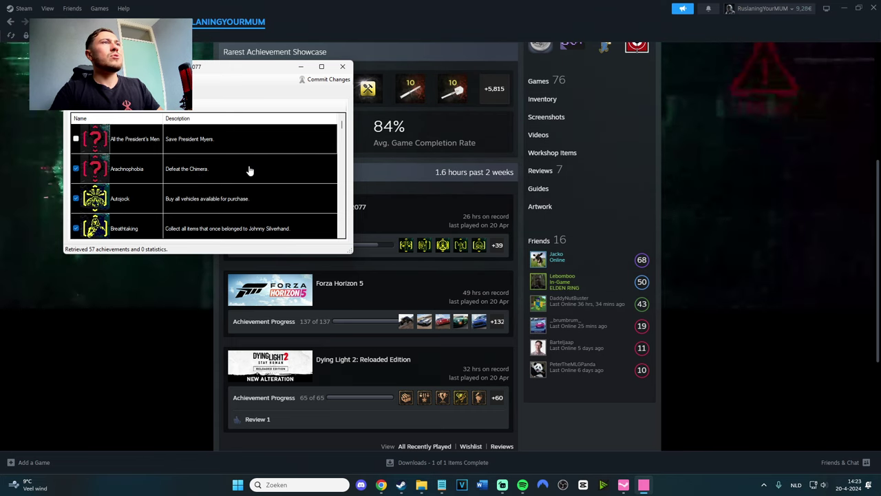
left_click(323, 79)
left_click(484, 272)
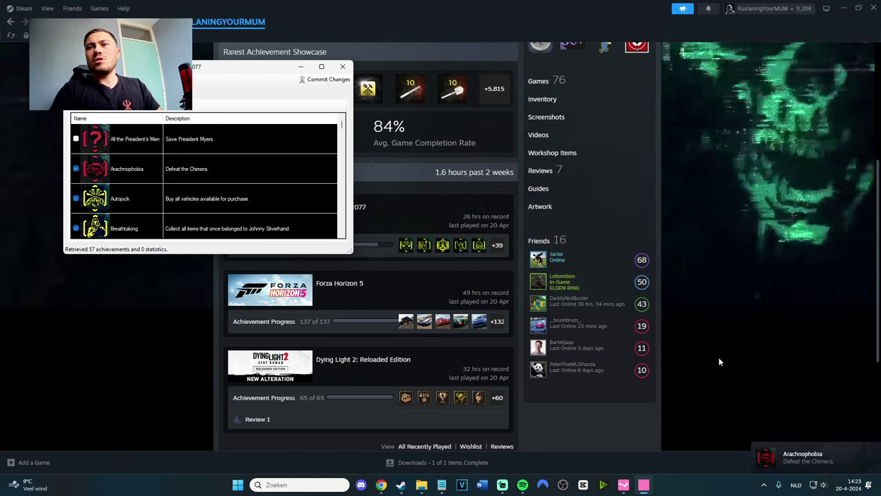
Tick All the President's Men and refresh the Steam profile with F5.
left_click(76, 138)
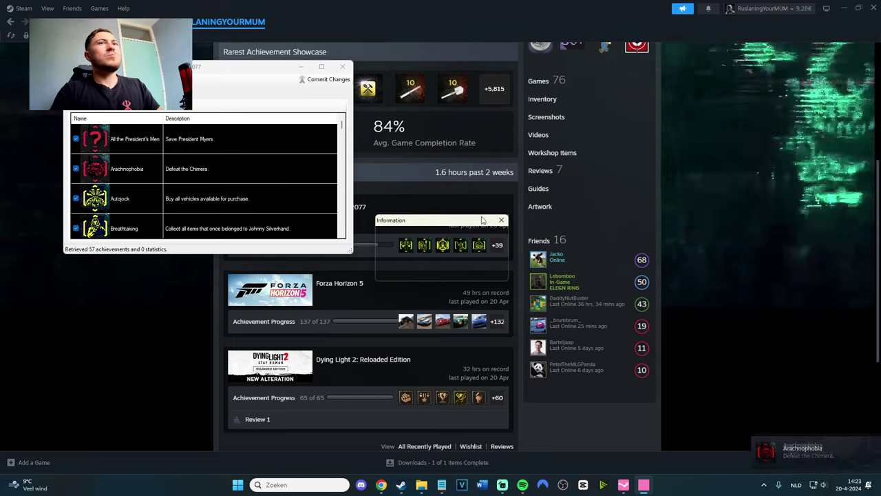
left_click(314, 269)
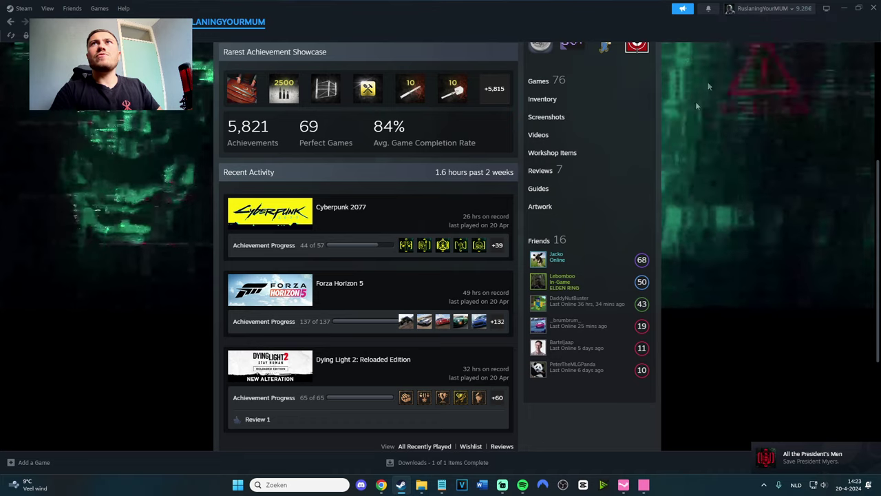
key("F5")
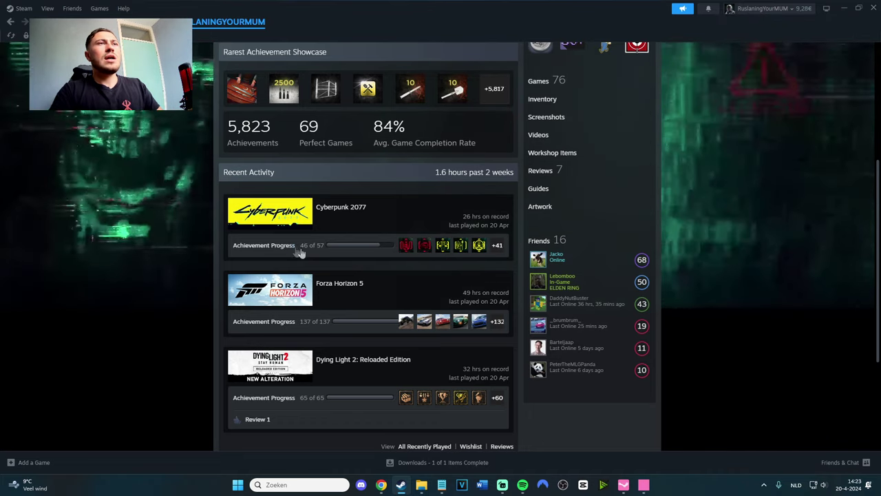
key("alt+Tab")
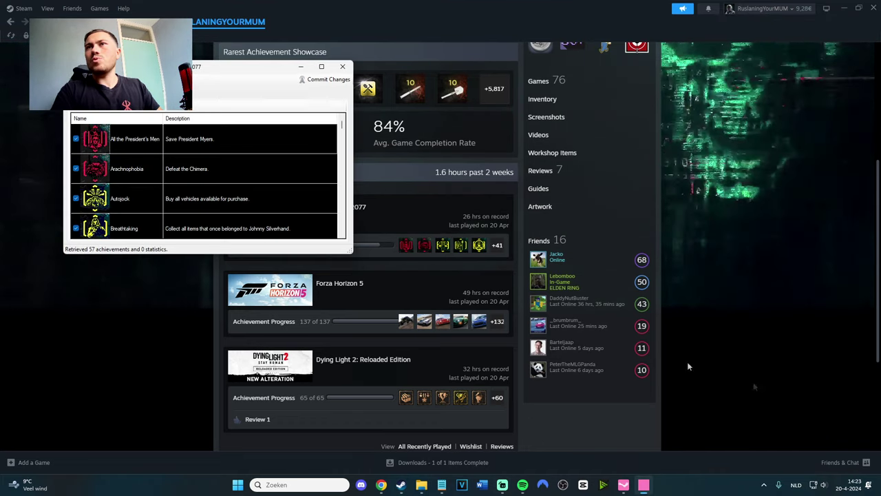
Store the remaining Cyberpunk unlocks and close the Cyberpunk window, back to the game picker.
scroll(206, 177, "down", 14)
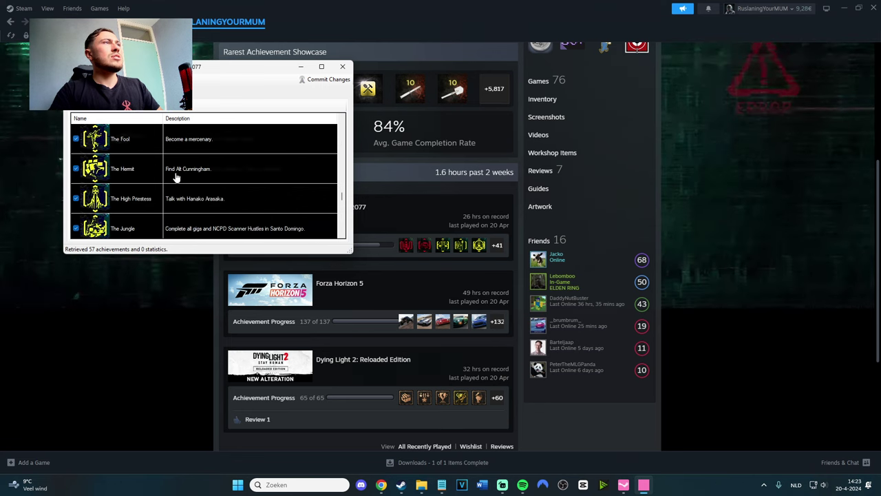
scroll(175, 177, "up", 10)
scroll(176, 177, "down", 8)
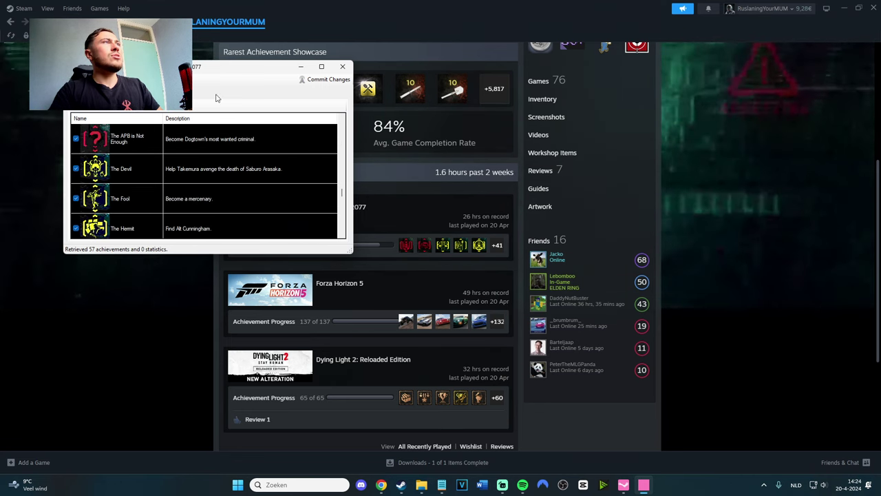
left_click(324, 79)
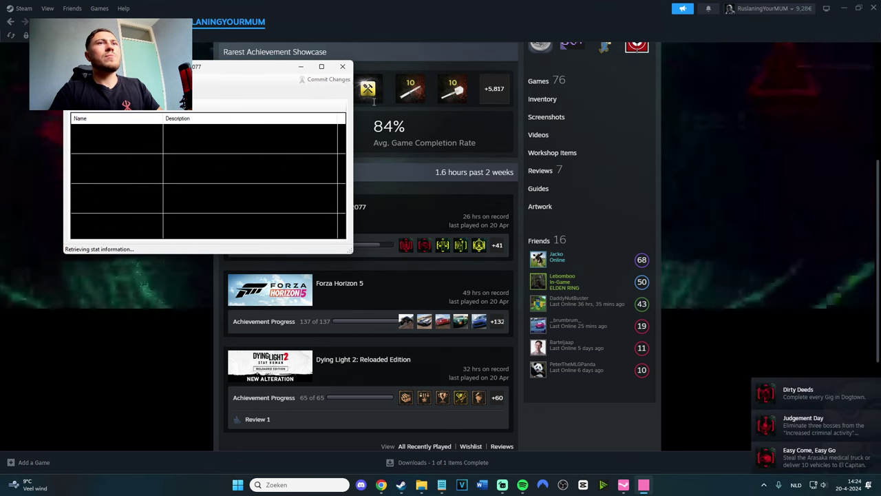
left_click(342, 66)
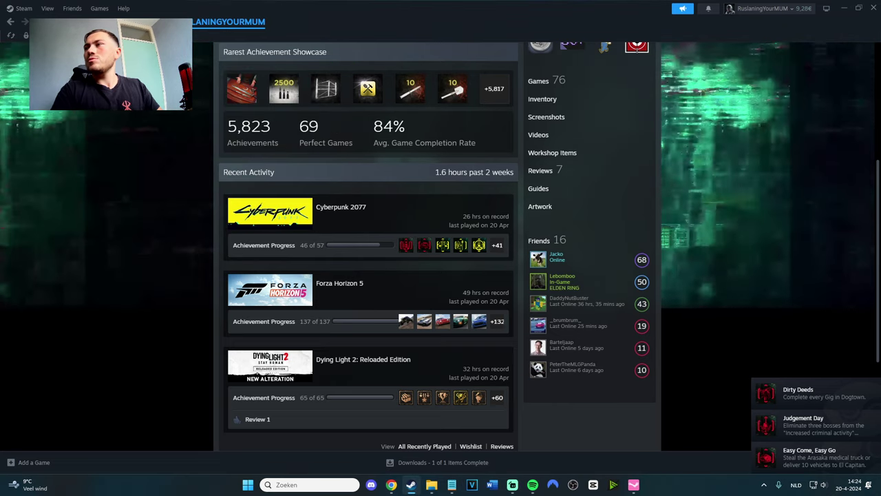
left_click(633, 485)
Scroll the game library and open the Hell Let Loose achievement list.
scroll(296, 212, "down", 3)
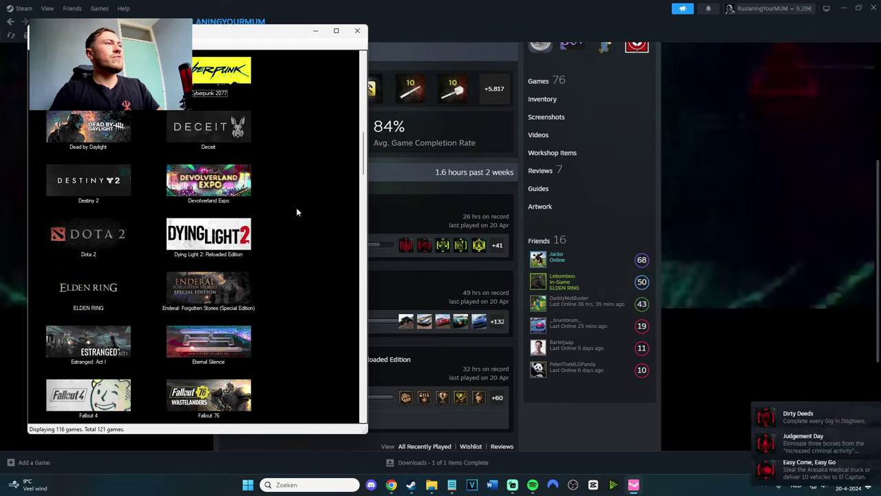
scroll(286, 221, "down", 1)
scroll(285, 220, "down", 4)
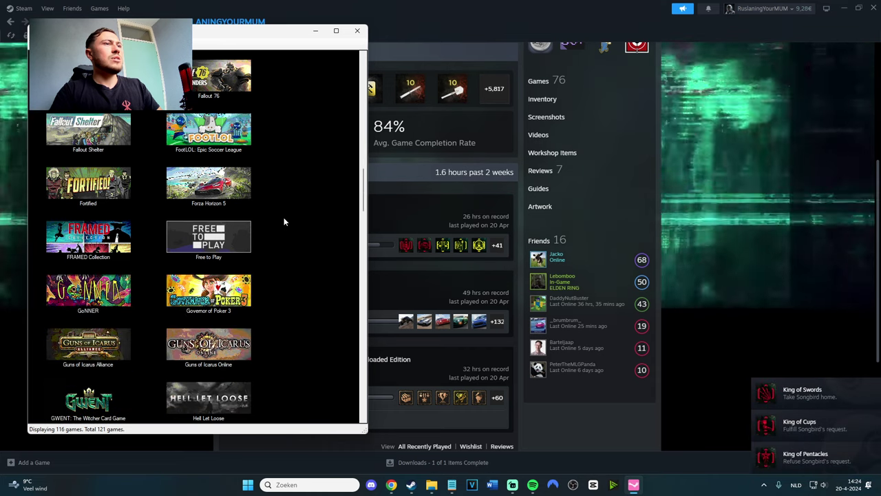
scroll(285, 222, "down", 3)
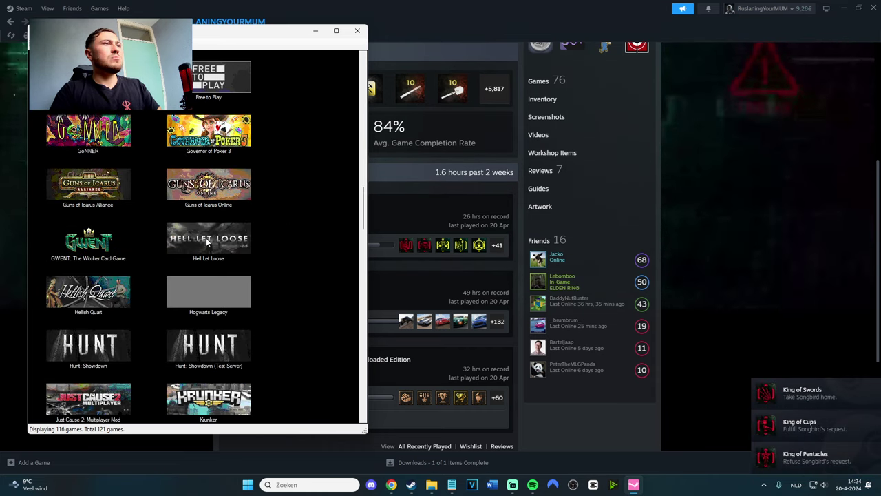
double_click(206, 238)
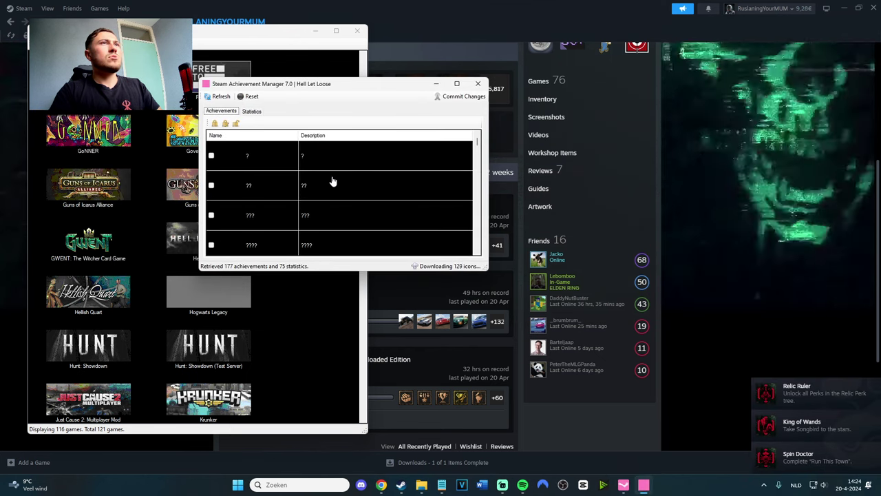
Return to the game library and scroll down to the Rust rows.
left_click(301, 311)
scroll(290, 288, "down", 6)
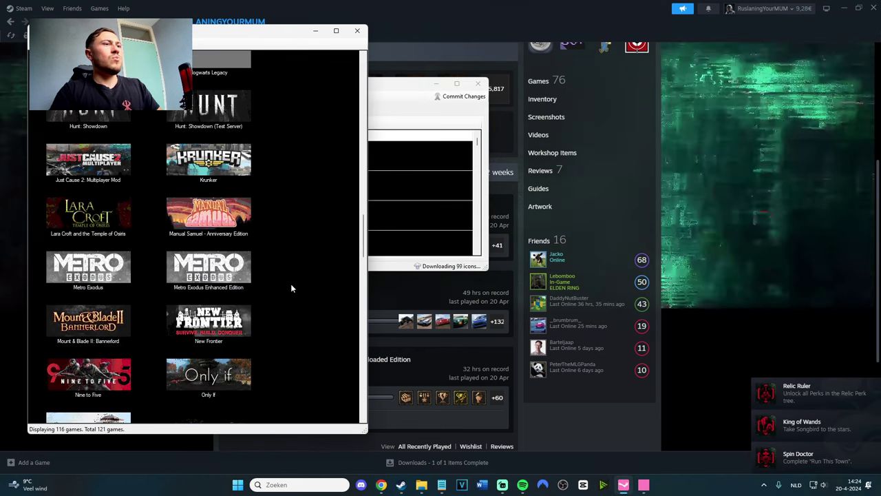
scroll(291, 287, "down", 3)
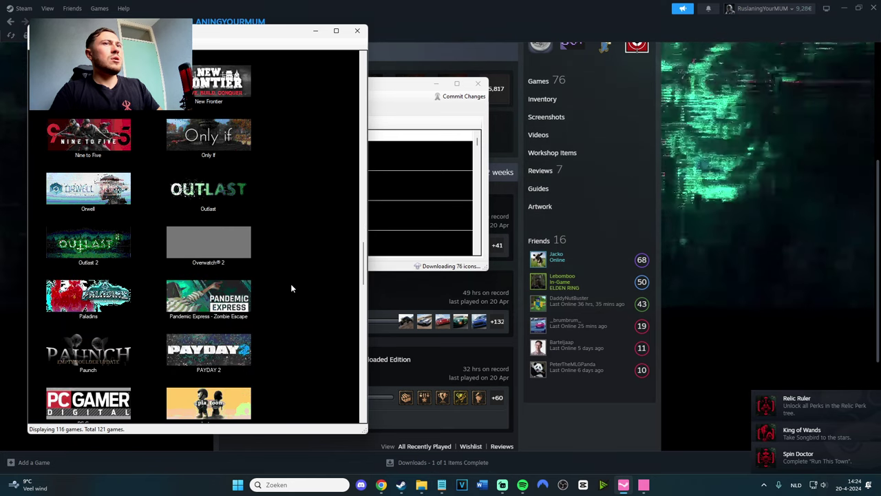
scroll(291, 288, "down", 6)
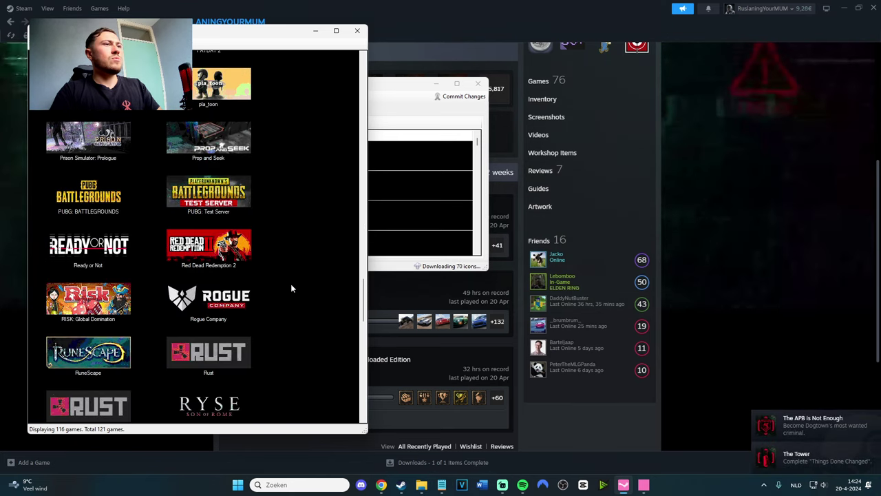
scroll(292, 287, "down", 2)
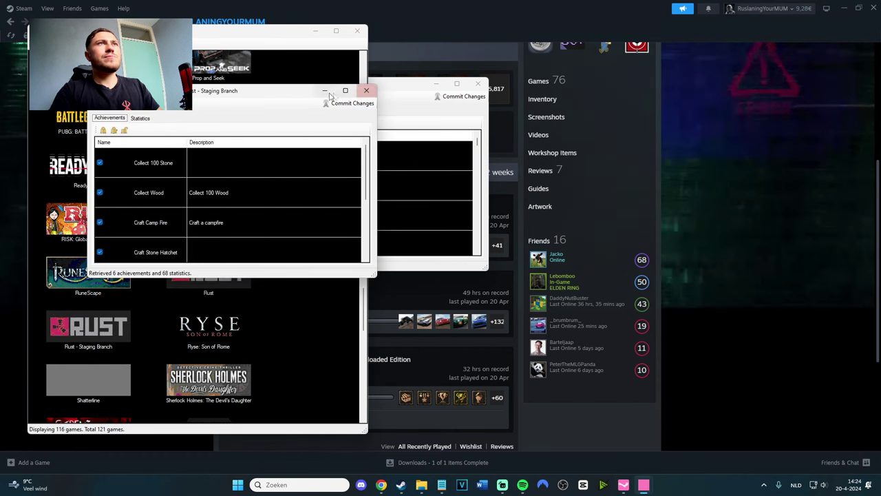
Try ticking the protected 1st Lieutenant achievement and dismiss the resulting error.
left_click_drag(400, 79, 436, 116)
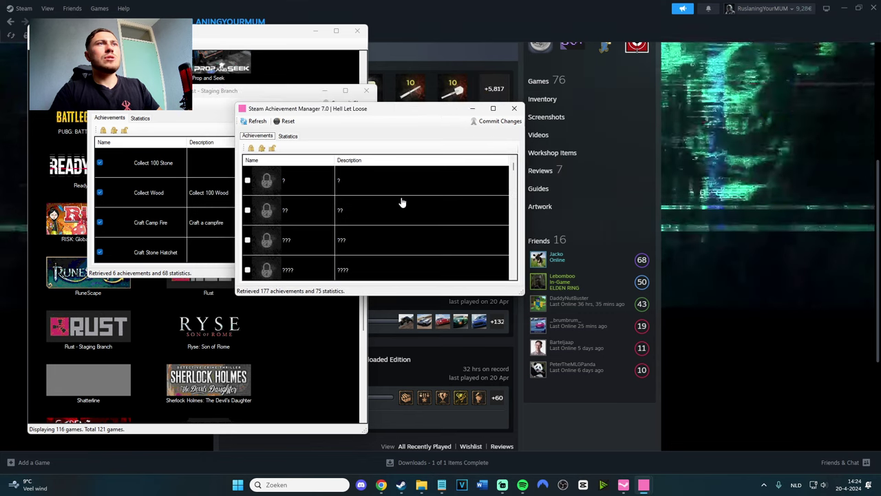
scroll(401, 199, "down", 2)
scroll(392, 213, "up", 1)
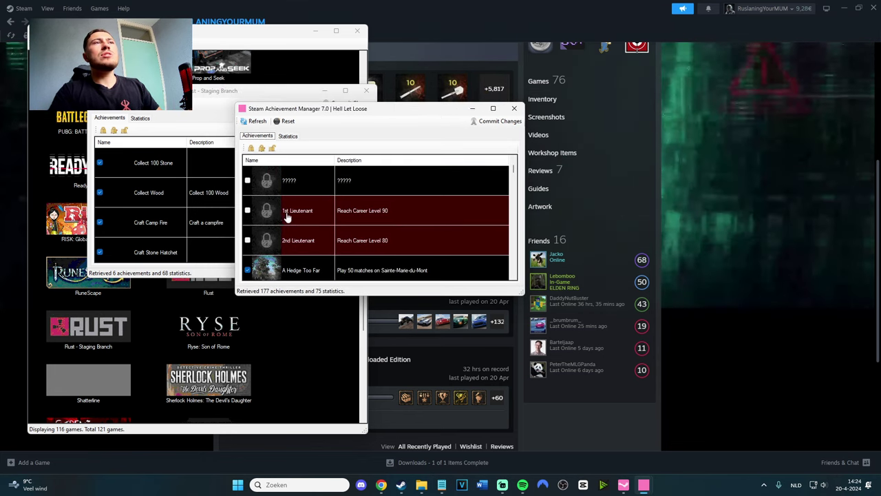
left_click(247, 211)
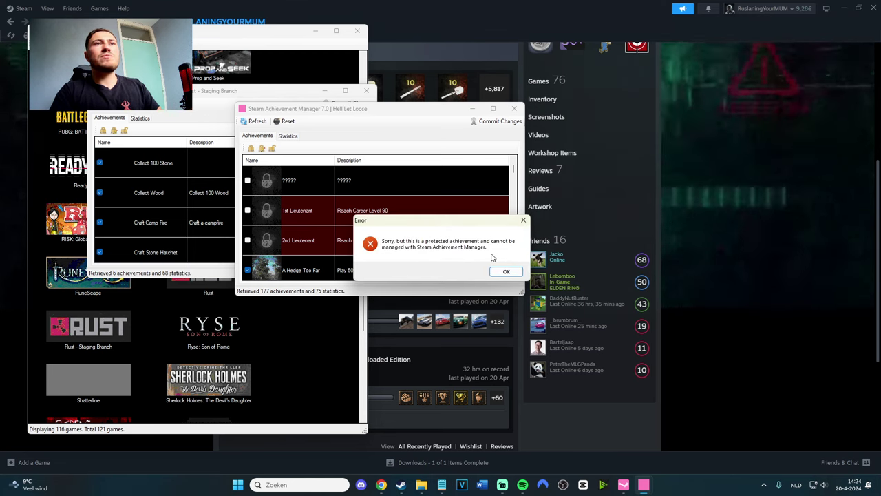
left_click(524, 222)
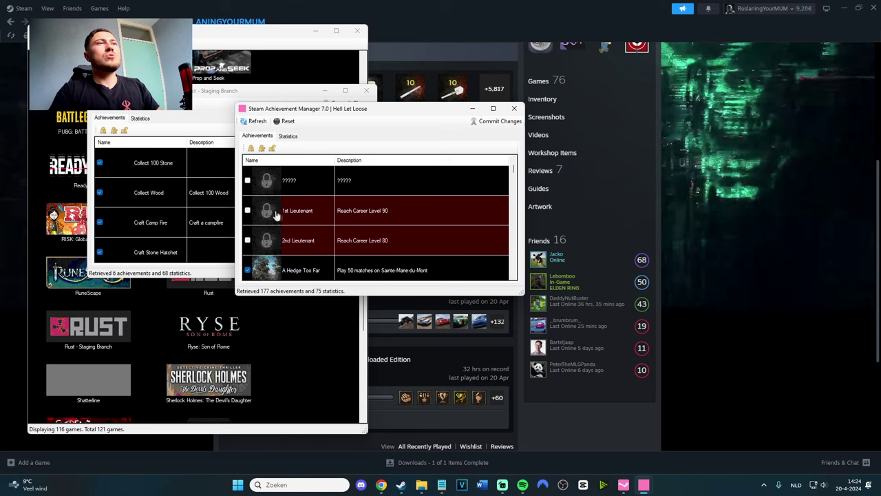
Mark every Hell Let Loose achievement for unlocking.
scroll(289, 214, "down", 1)
scroll(317, 215, "up", 1)
scroll(344, 217, "up", 1)
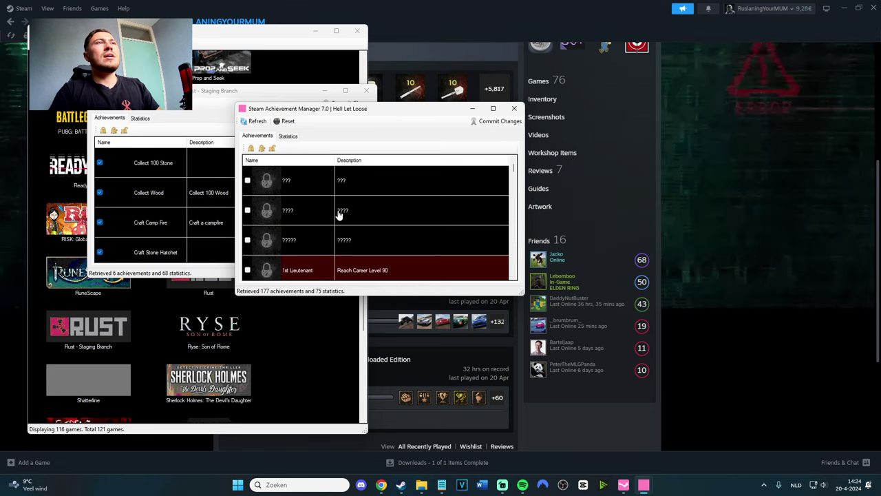
scroll(336, 213, "down", 1)
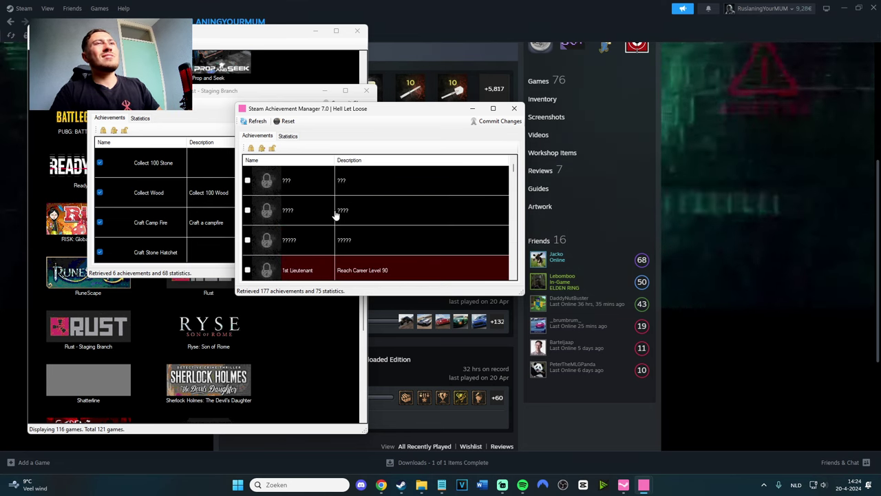
scroll(341, 217, "down", 1)
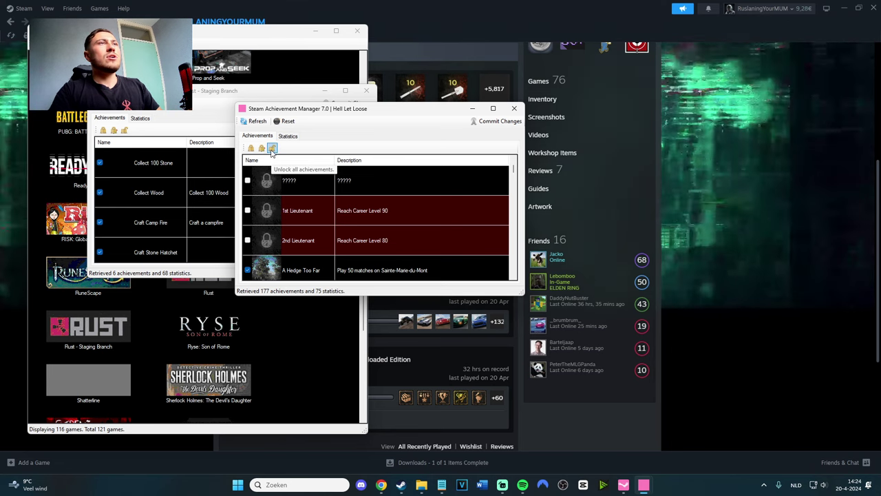
left_click(272, 150)
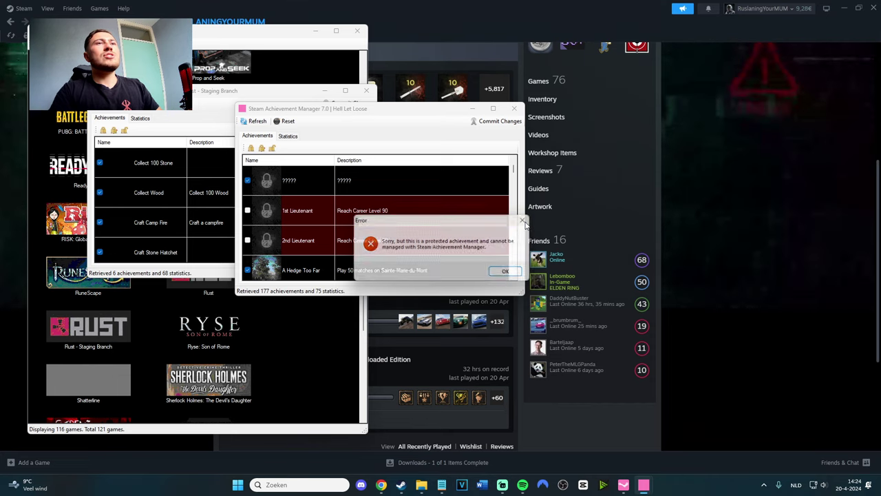
Dismiss the repeated protected-achievement error dialogs.
left_click(523, 221)
left_click(523, 221)
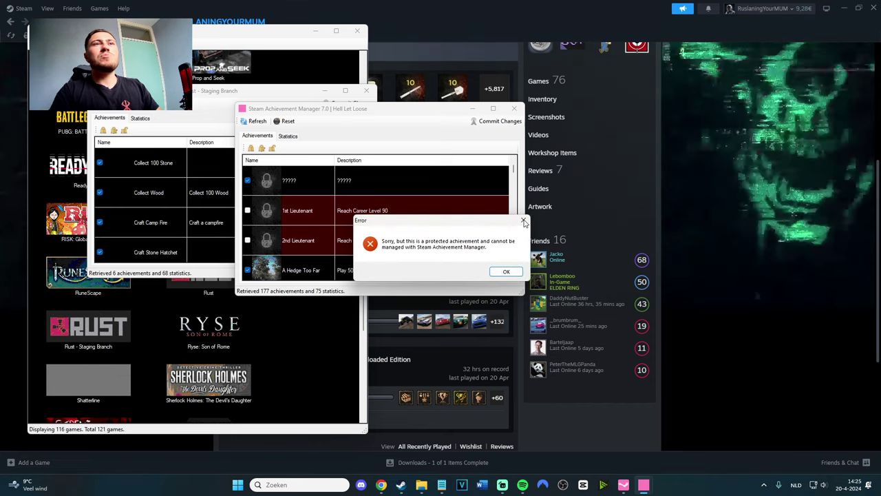
left_click(523, 221)
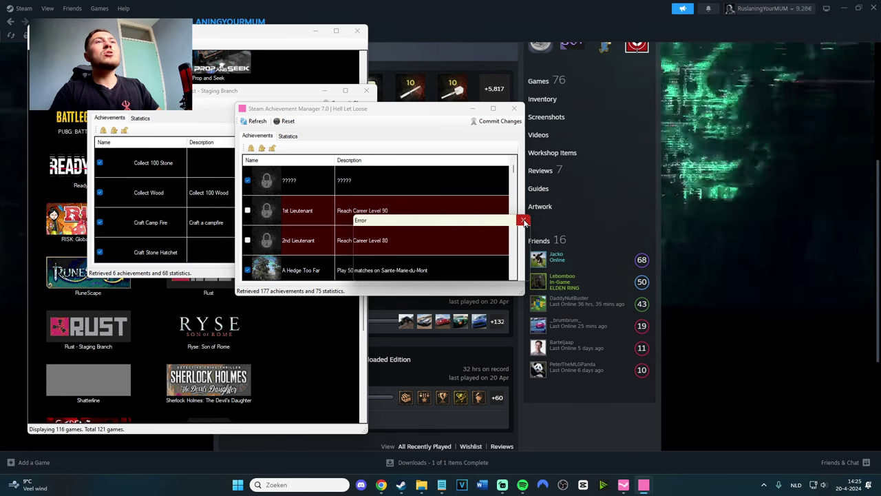
left_click(523, 221)
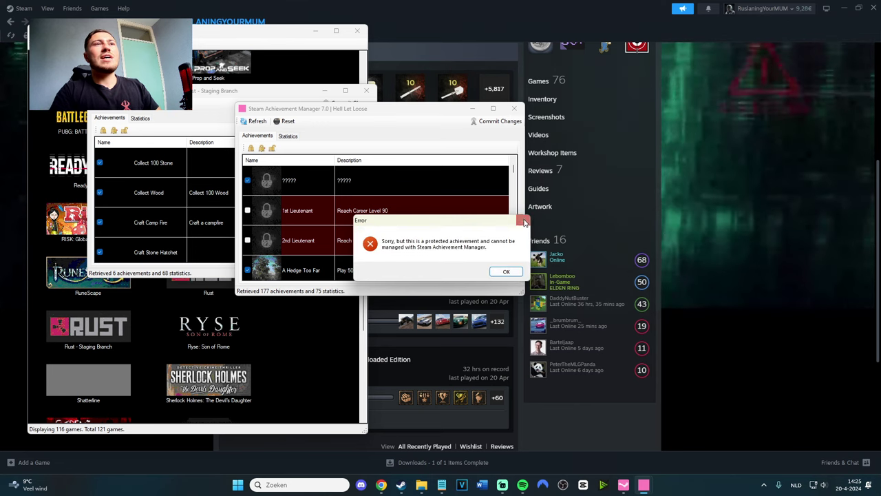
left_click(524, 221)
left_click(523, 221)
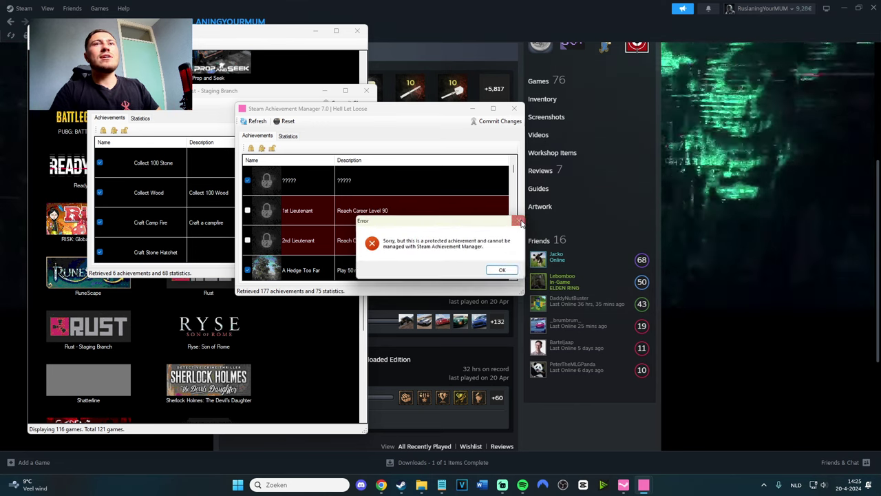
left_click(523, 221)
left_click(523, 221)
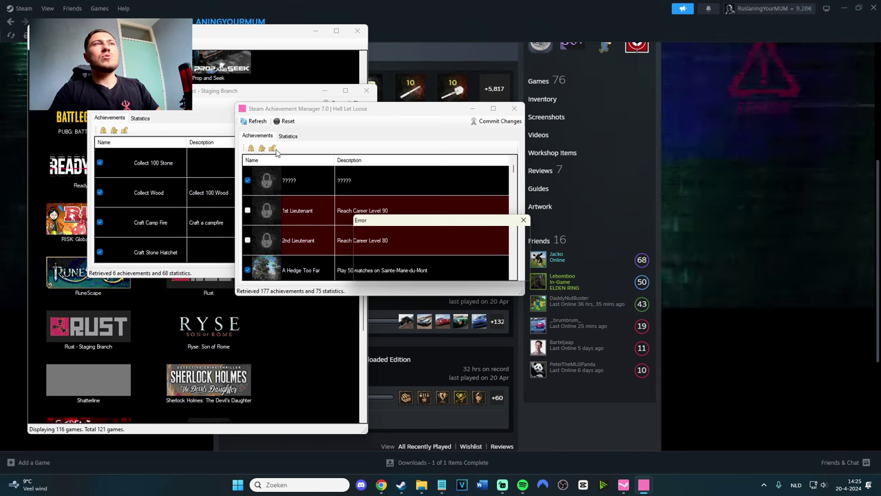
Dismiss the last error and tick the hidden '????' Hell Let Loose achievement.
left_click(523, 222)
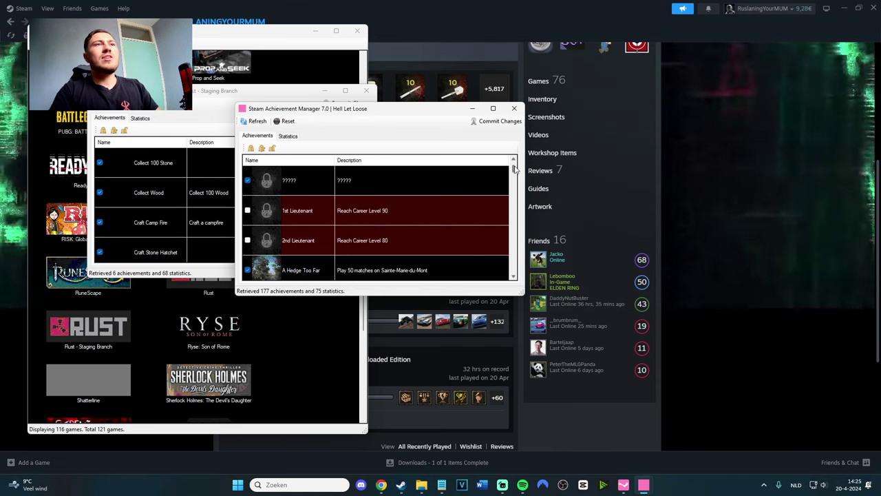
scroll(448, 207, "down", 5)
scroll(450, 216, "down", 2)
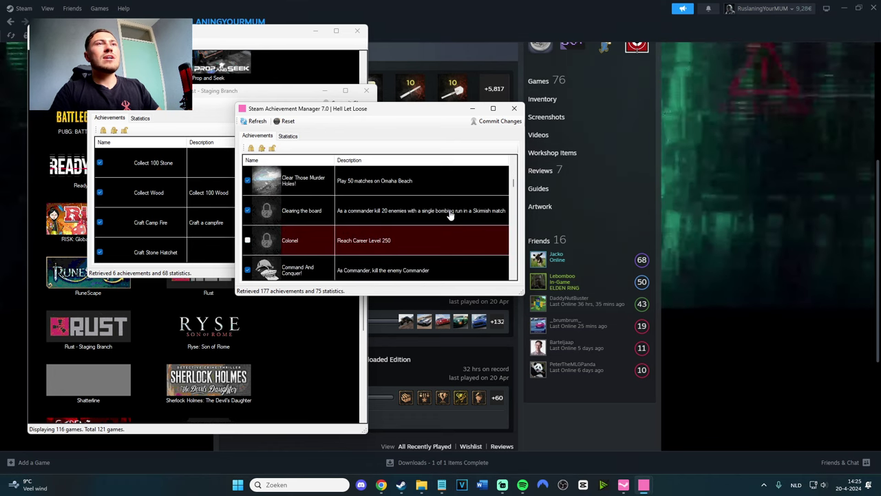
scroll(345, 245, "down", 15)
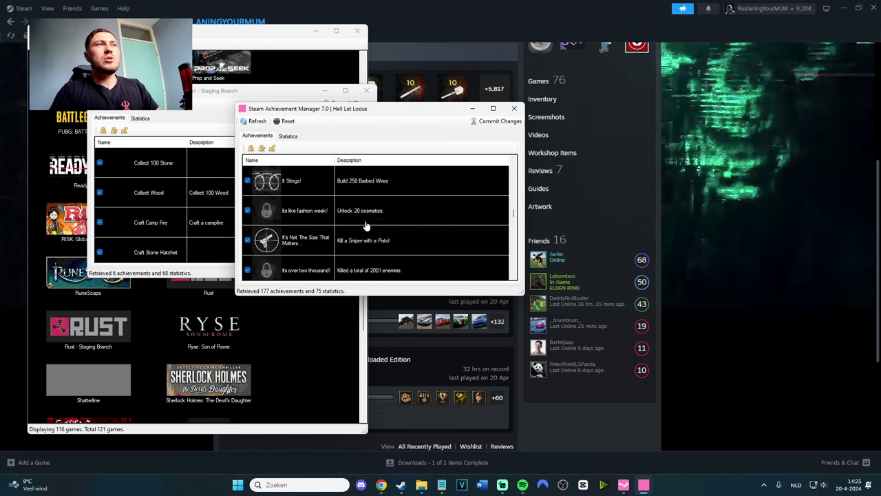
scroll(372, 217, "up", 20)
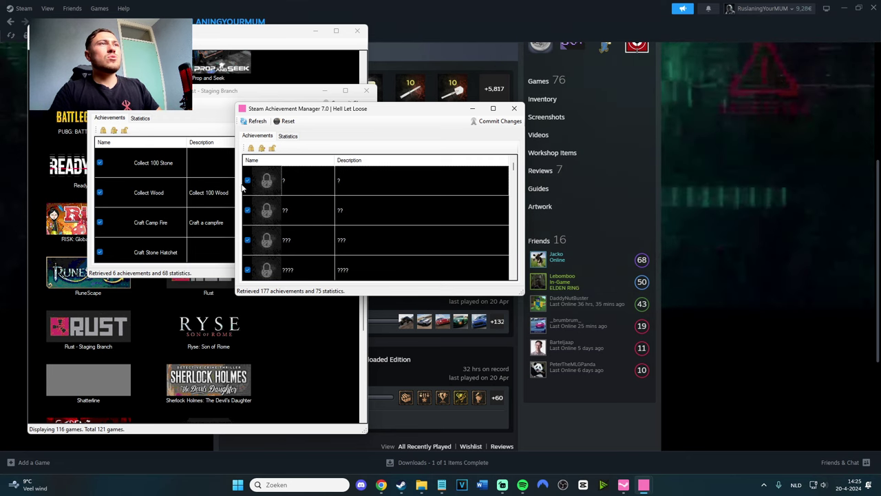
left_click(247, 270)
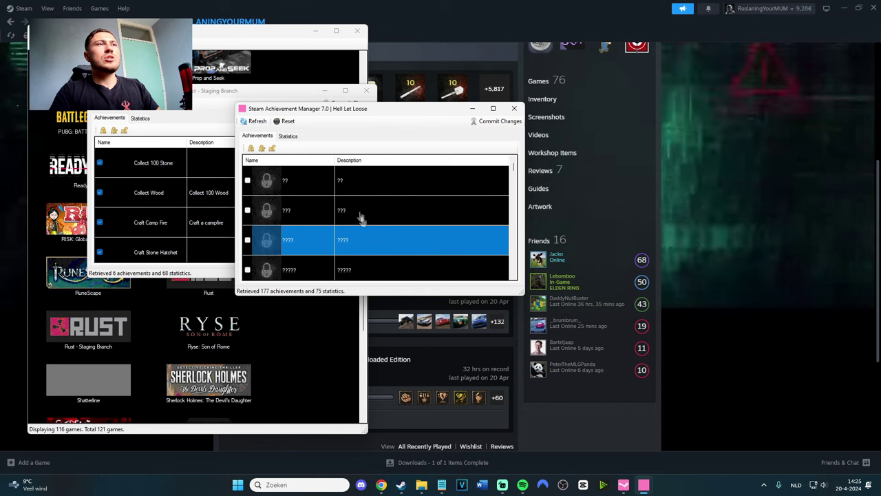
scroll(352, 227, "up", 1)
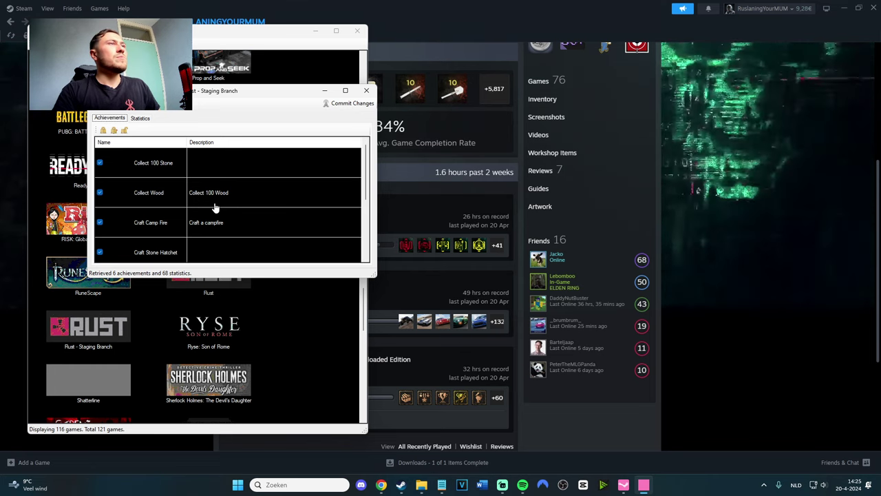
Close and reopen Rust - Staging Branch's list to verify Collect 100 Stone stays ticked.
scroll(225, 195, "down", 3)
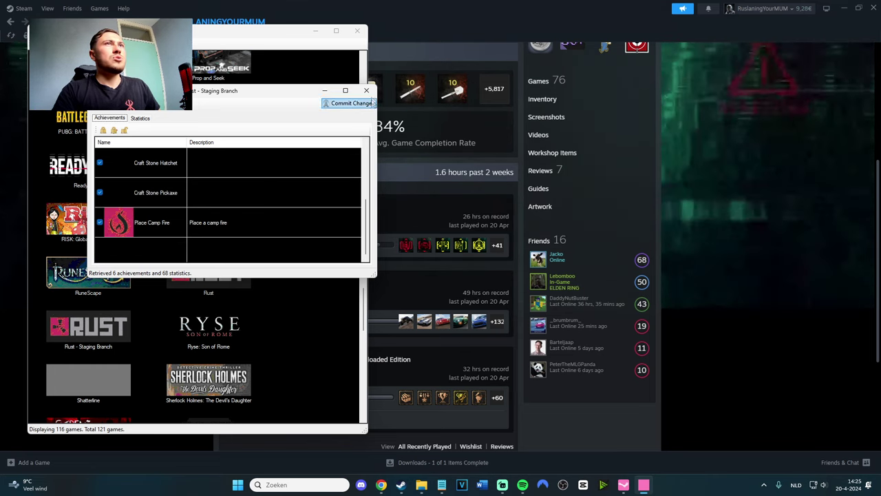
left_click(366, 90)
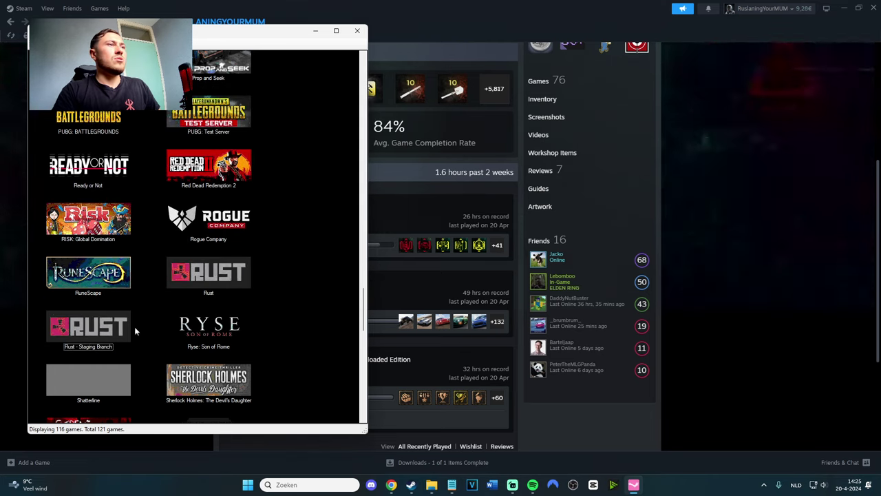
left_click(108, 328)
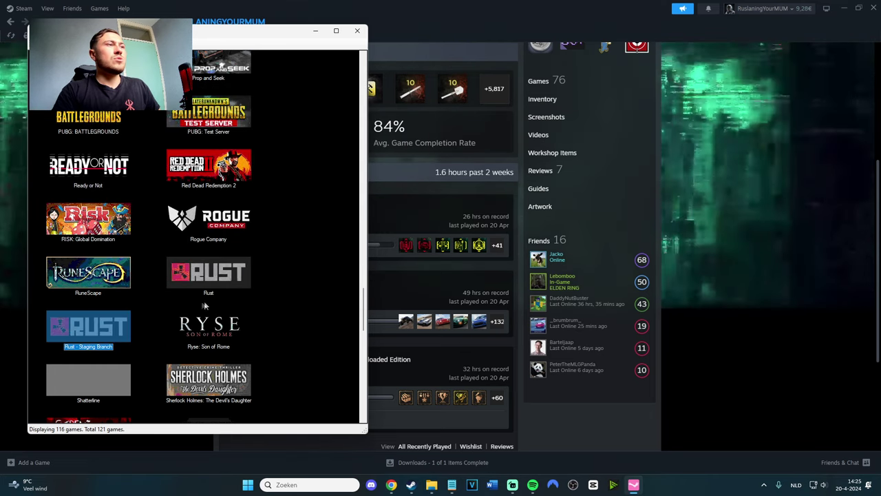
left_click(325, 302)
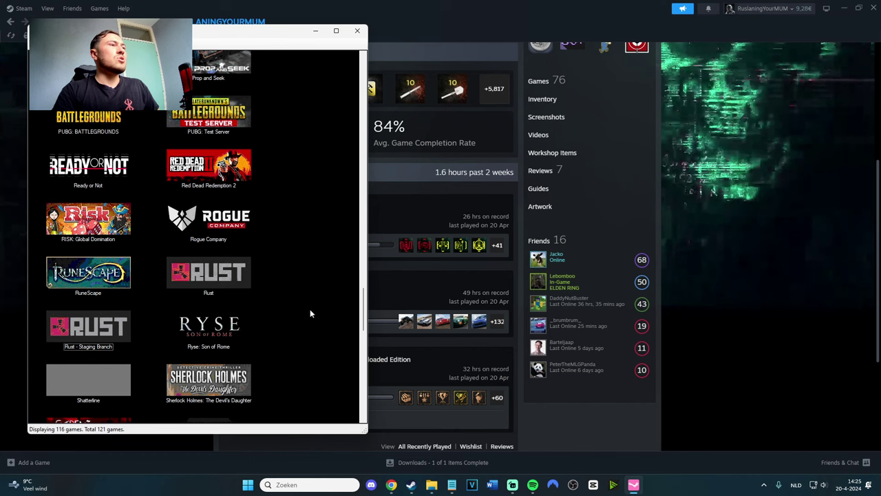
left_click(107, 328)
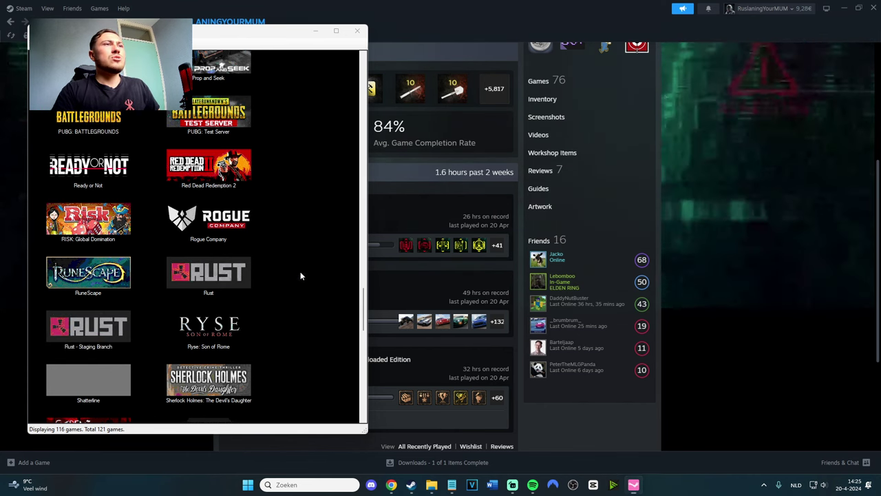
scroll(244, 233, "down", 3)
scroll(244, 233, "up", 1)
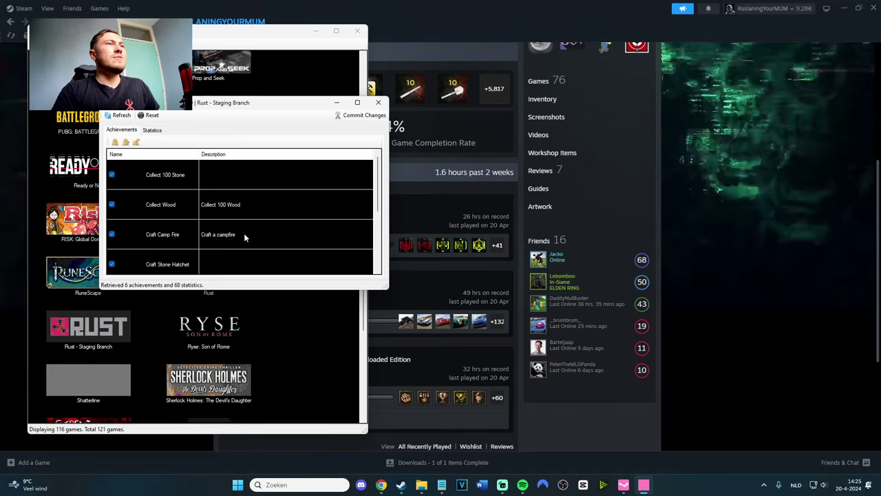
left_click(378, 102)
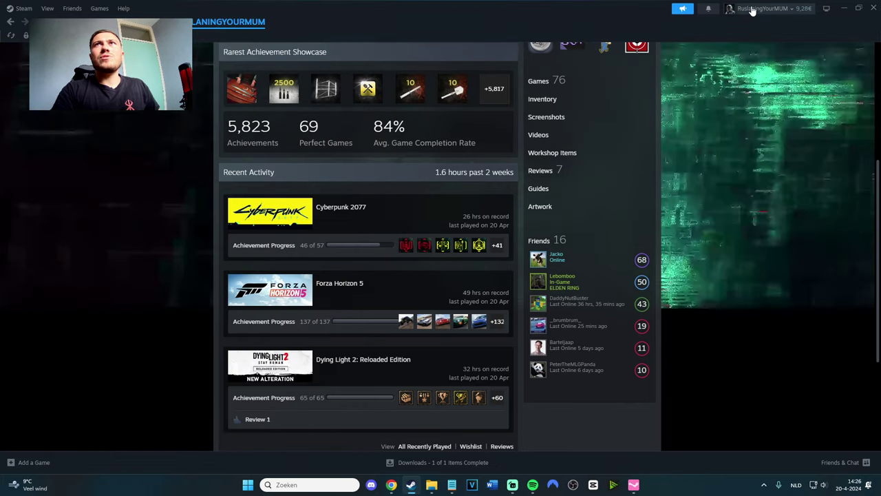
Reload the Steam profile to 5,834 achievements, then open the main Rust game in SAM.
left_click(732, 9)
left_click(691, 129)
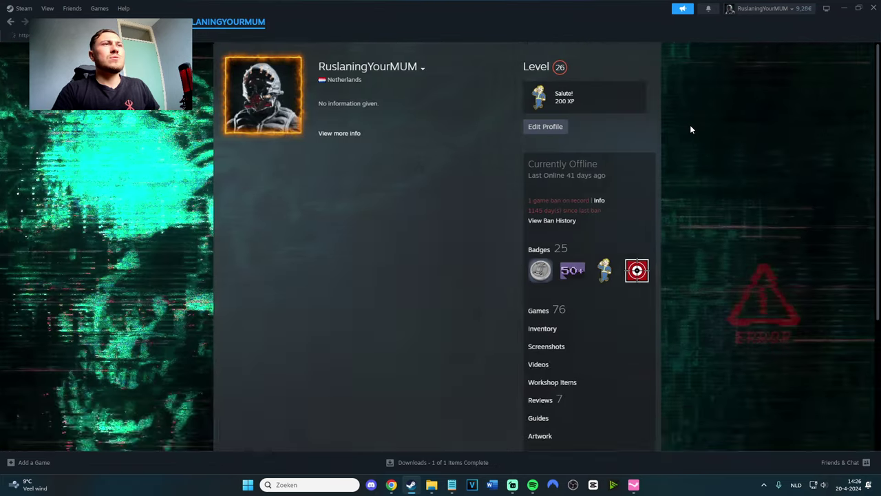
scroll(668, 166, "down", 1)
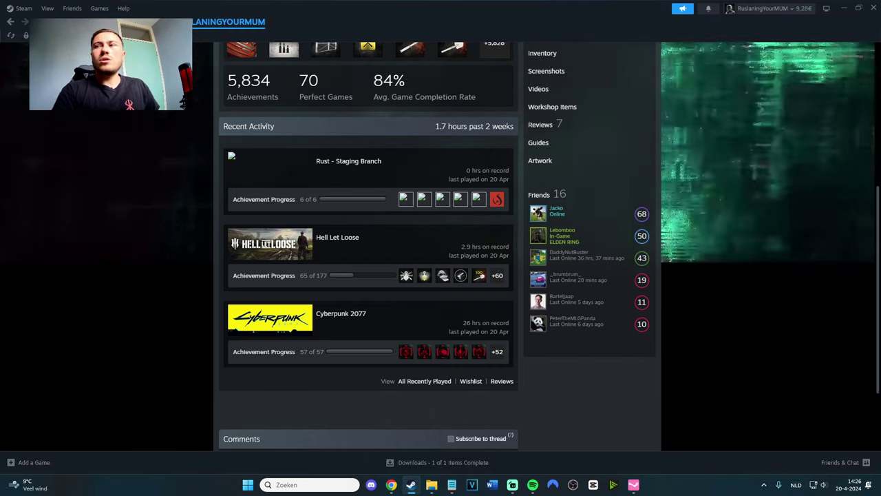
left_click(472, 484)
left_click(193, 274)
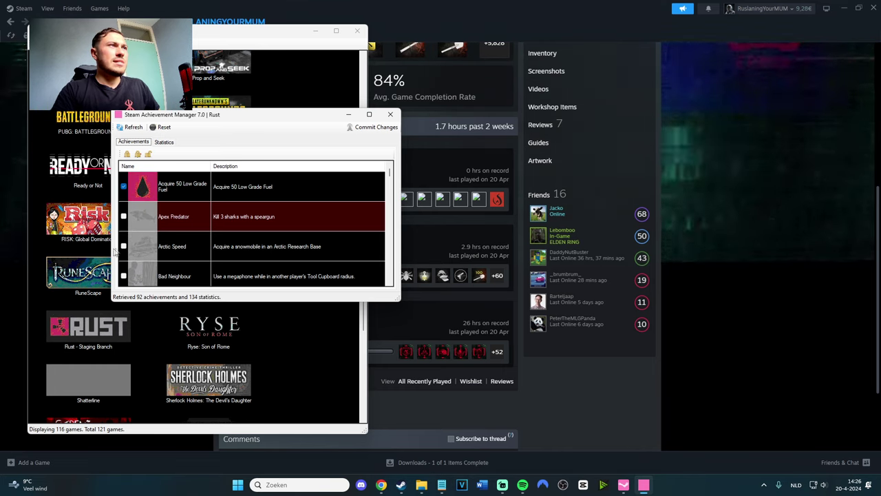
Tick Arctic Speed and Bad Neighbour, commit them to Steam, and return to the profile.
left_click(124, 246)
left_click(124, 276)
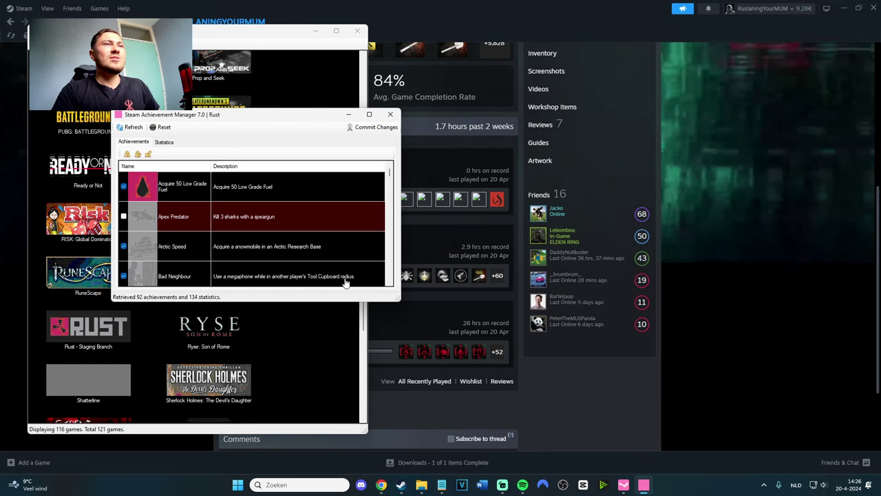
left_click(372, 128)
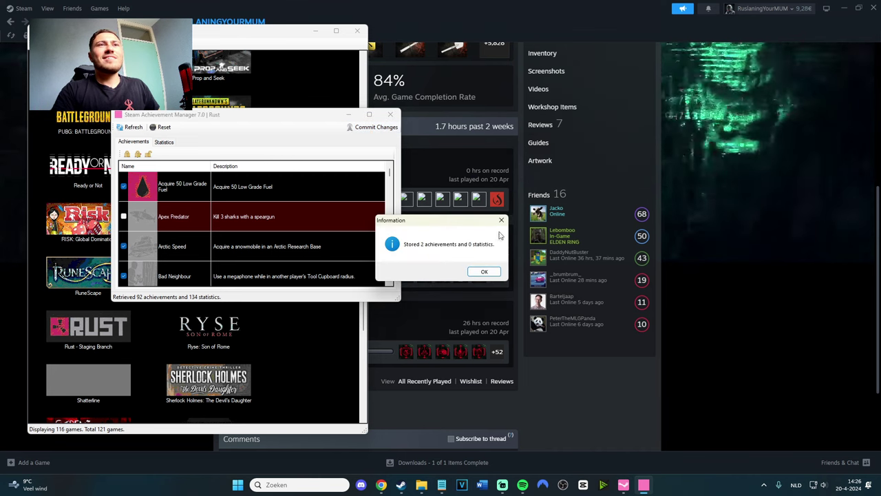
left_click(480, 273)
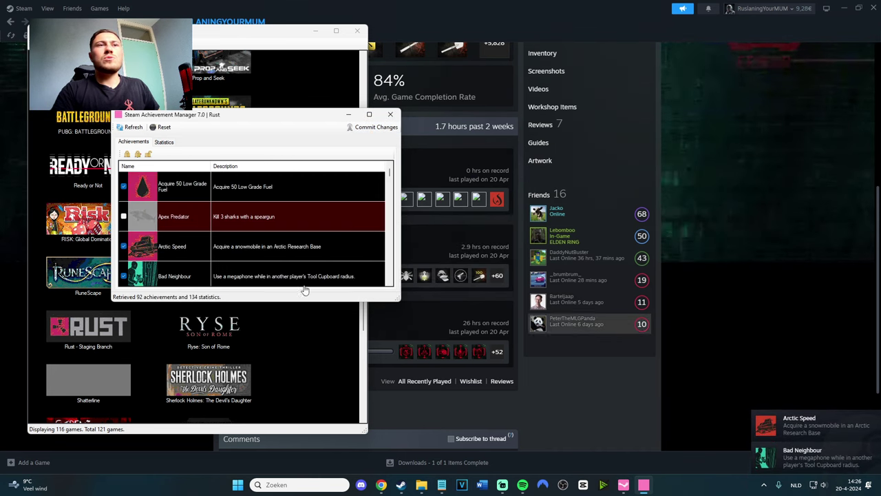
left_click(829, 188)
left_click(758, 8)
Reload the profile, then commit the newly ticked Rust achievements to Steam.
left_click(741, 110)
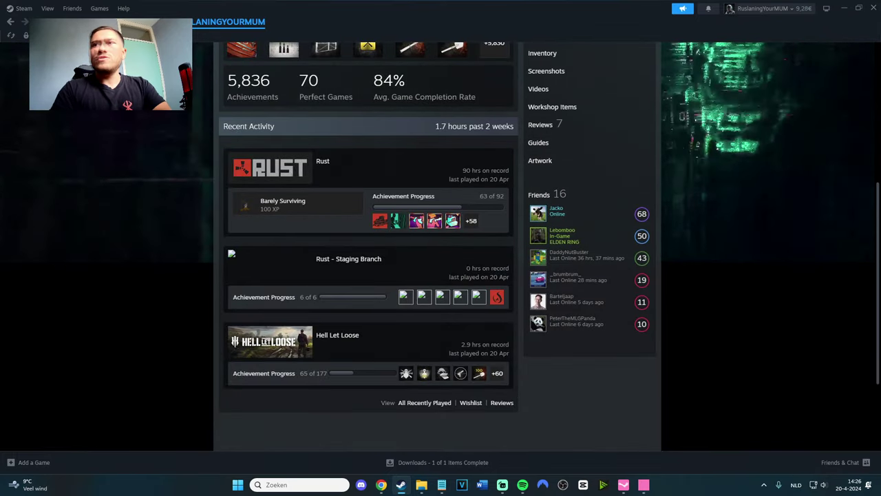
key("alt+Tab")
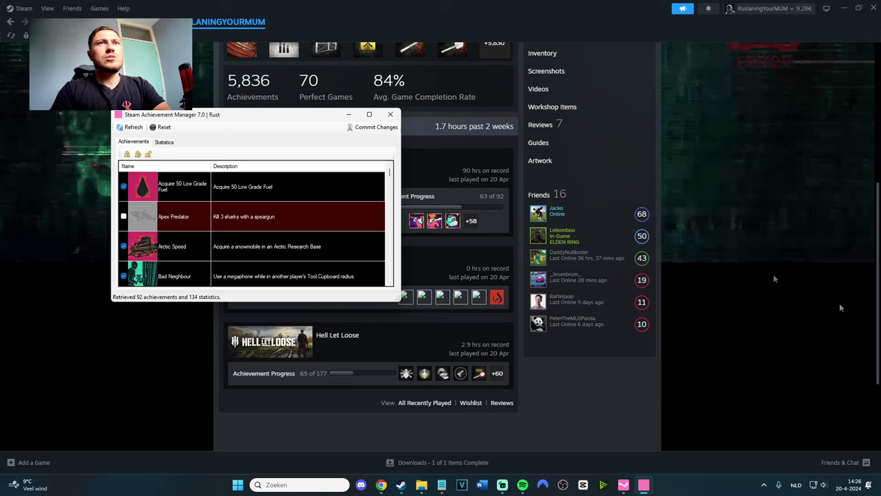
scroll(235, 238, "down", 1)
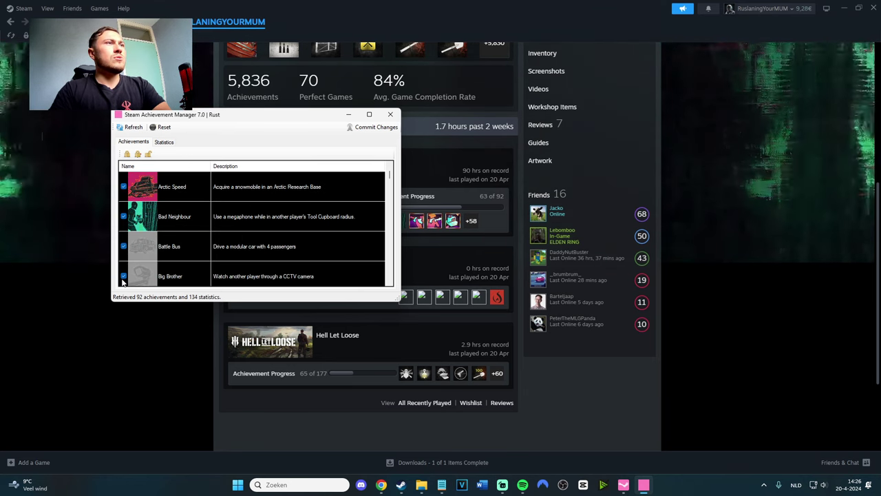
left_click(372, 127)
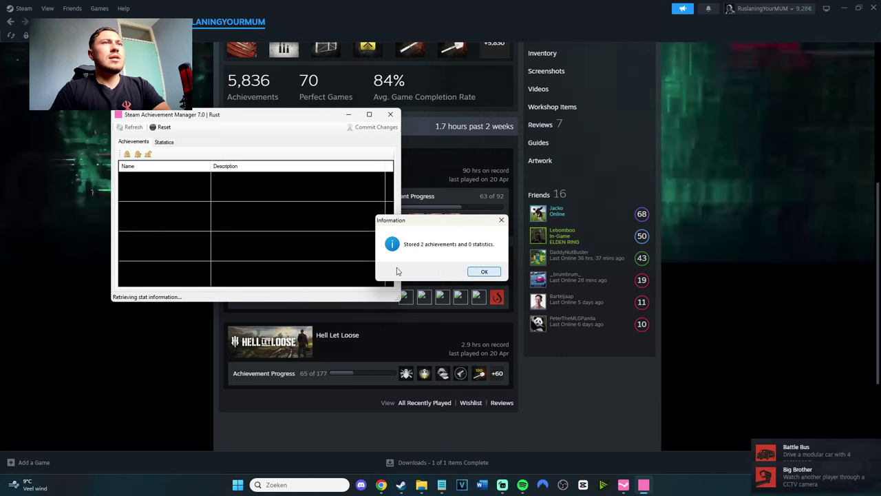
left_click(484, 271)
Tick Buckle Up and commit it to Steam.
scroll(244, 230, "down", 2)
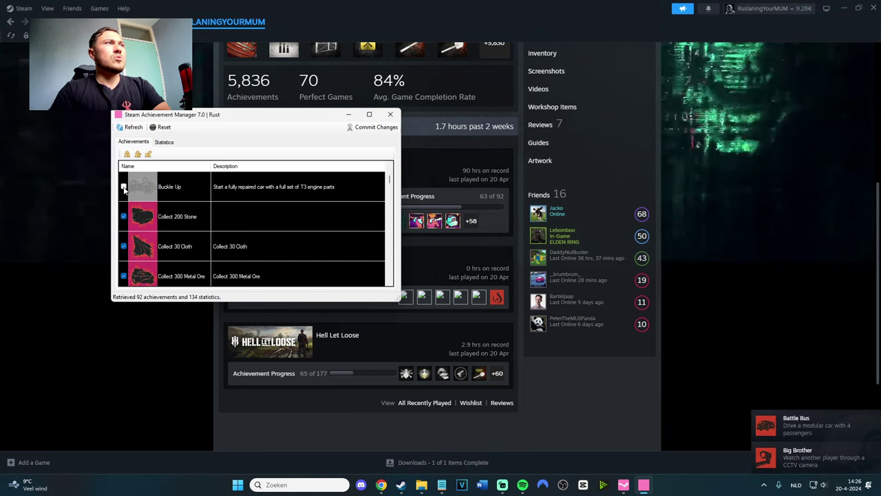
left_click(124, 187)
left_click(372, 126)
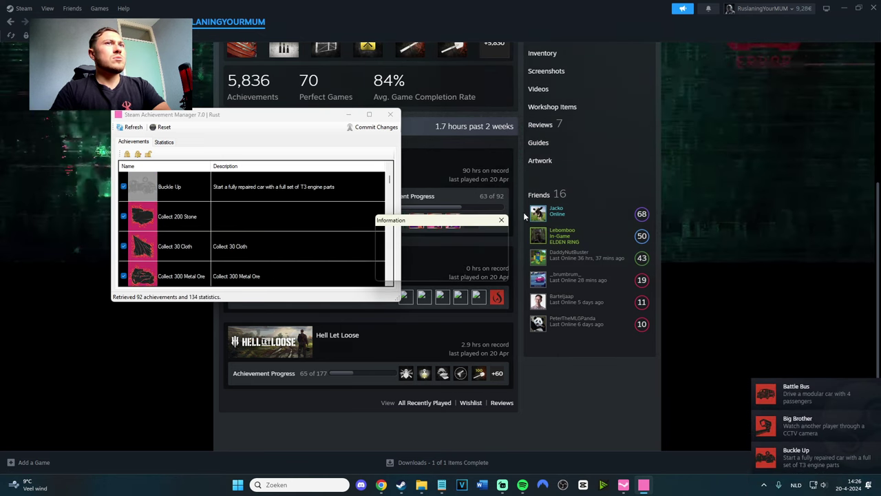
left_click(485, 271)
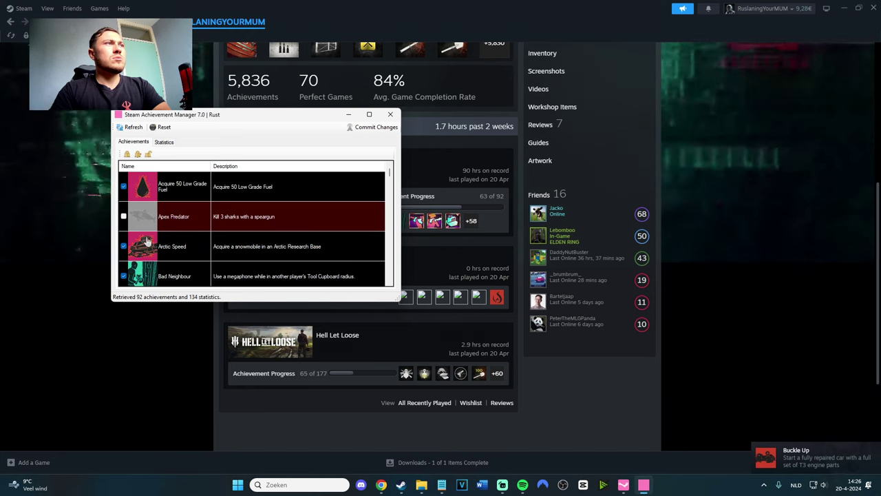
Attempt to unlock the protected Death from Above and dismiss the error.
scroll(237, 232, "down", 3)
scroll(240, 229, "down", 10)
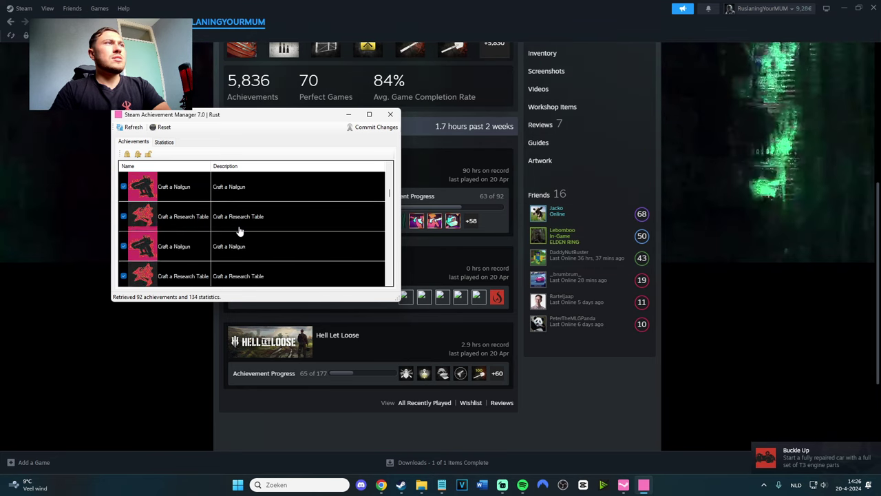
scroll(239, 227, "up", 4)
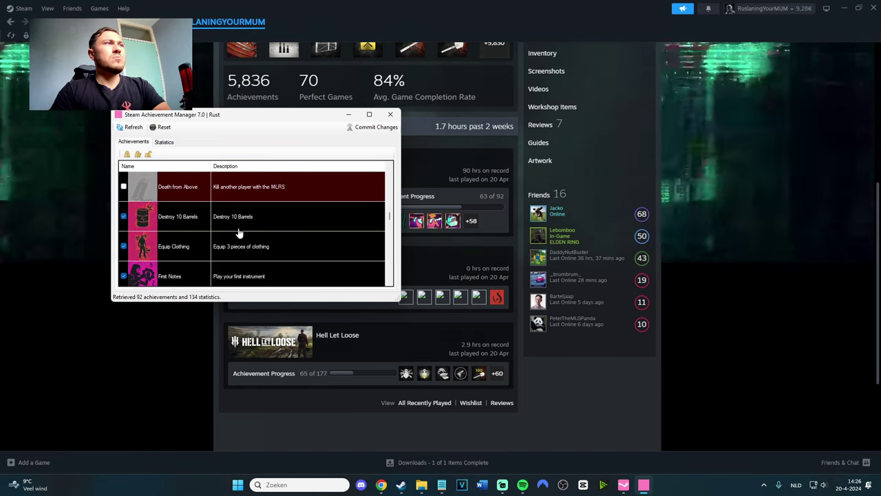
scroll(238, 233, "up", 2)
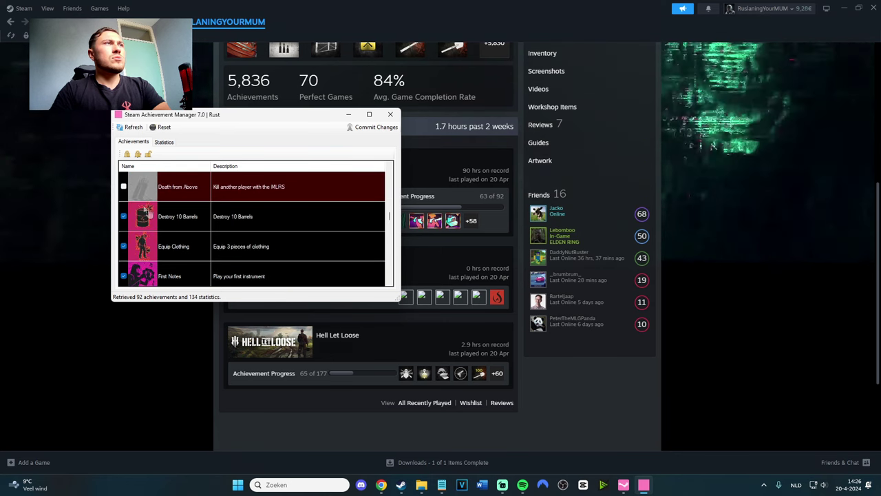
left_click(123, 186)
left_click(502, 269)
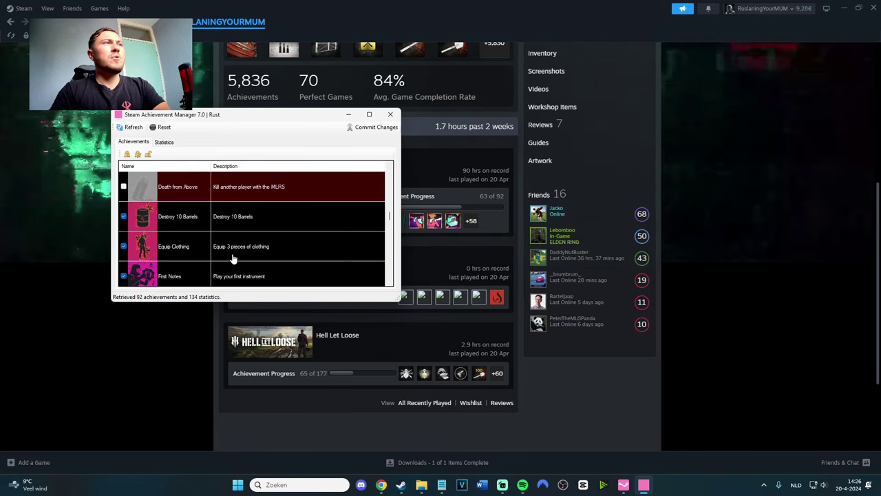
Tick Terror in the Deep and Thread the Needle and commit them to Steam.
scroll(223, 256, "down", 4)
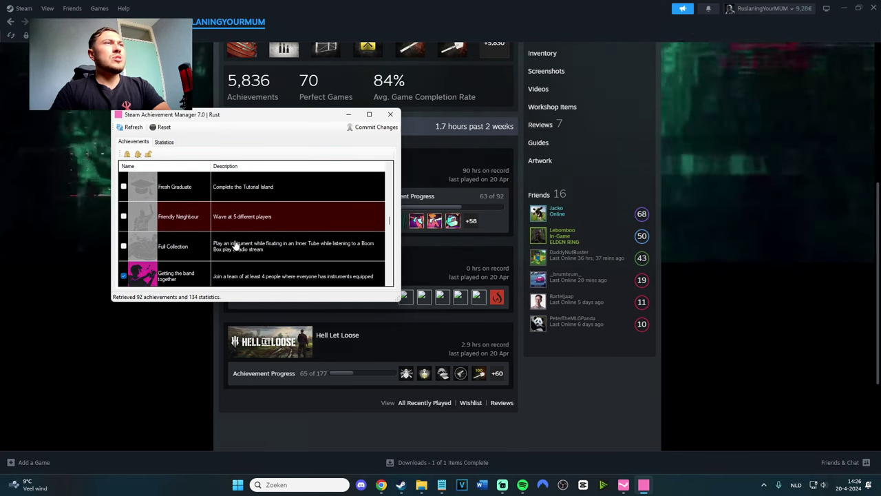
scroll(238, 247, "down", 20)
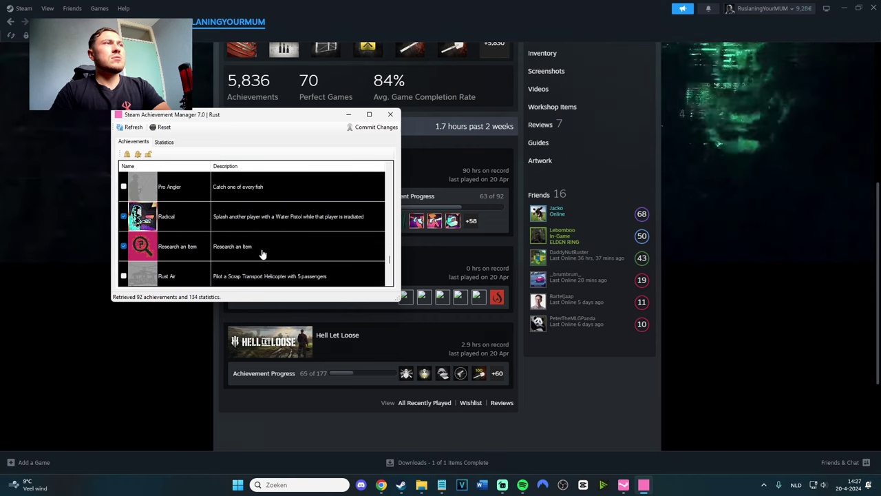
scroll(262, 255, "down", 15)
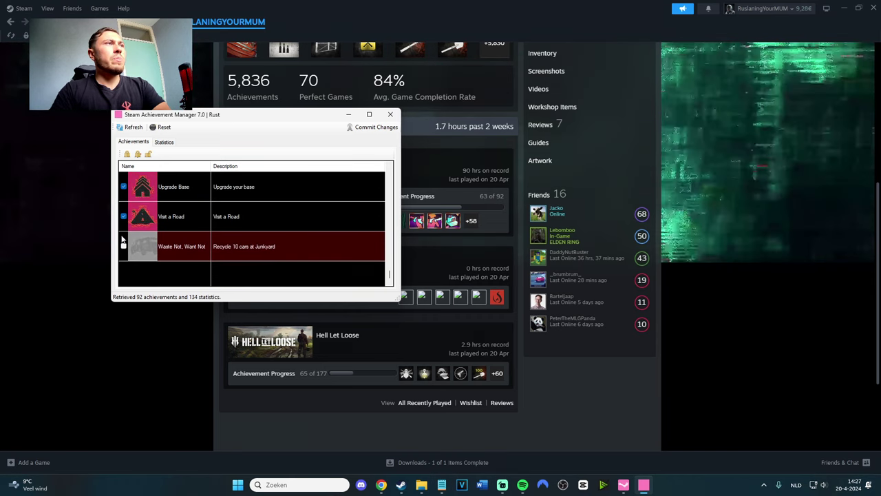
left_click(174, 165)
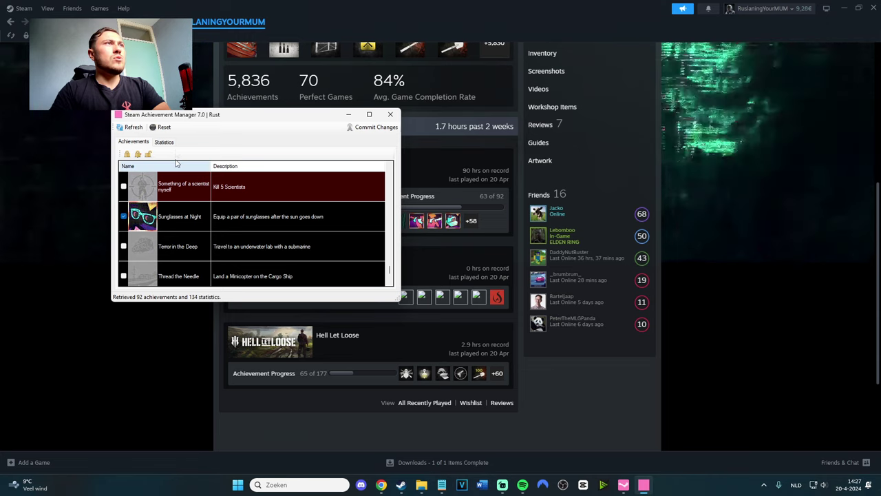
left_click(137, 154)
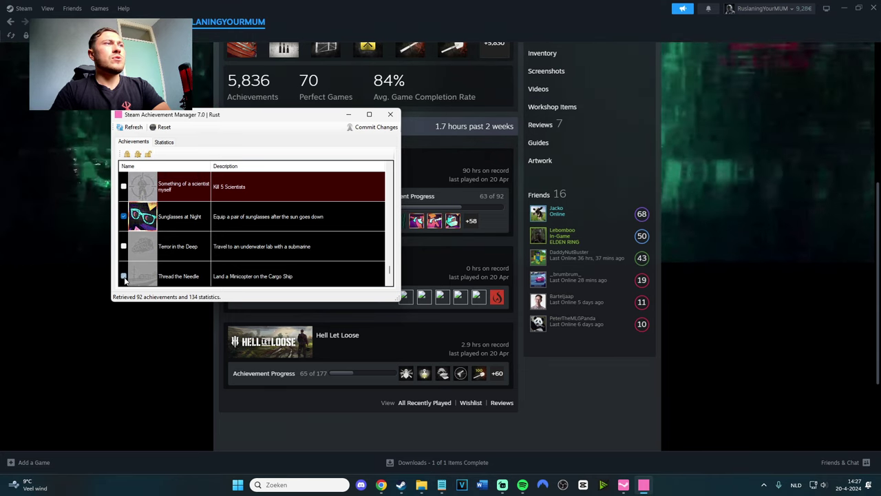
left_click(372, 127)
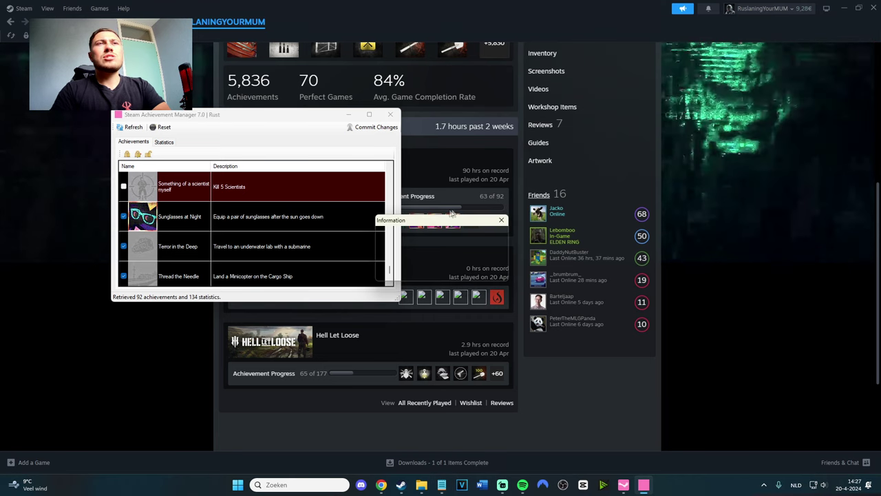
key("Return")
left_click(512, 26)
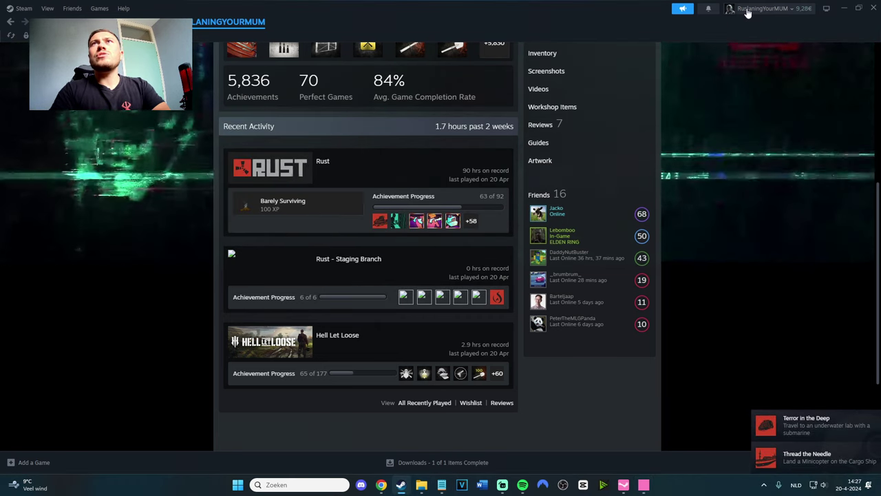
Reload the profile to show 5,841 achievements and Rust at 68 of 92.
left_click(749, 13)
left_click(746, 27)
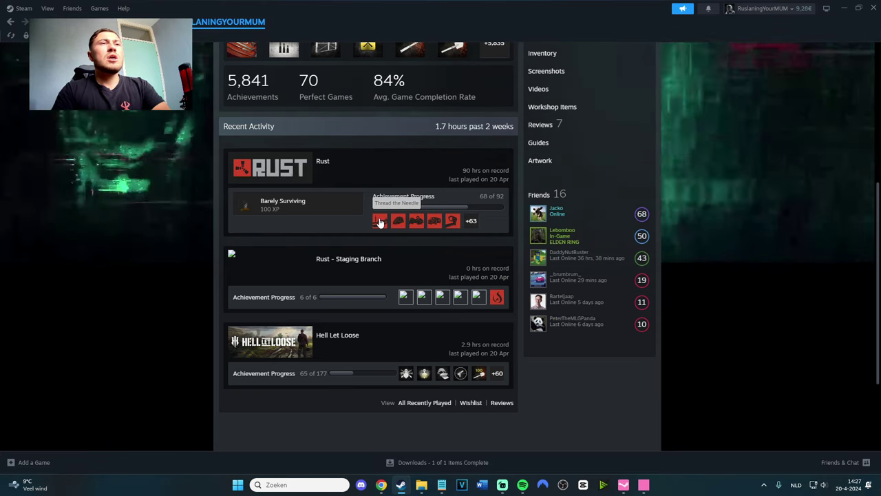
left_click(441, 485)
Undo the leftover link line in the game notes and move to the among us entry.
key("ctrl+z")
left_click(290, 111)
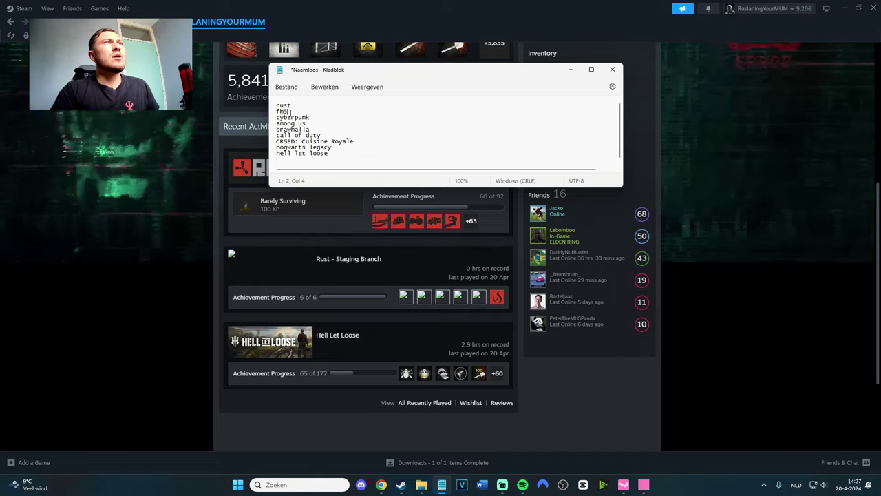
left_click(310, 123)
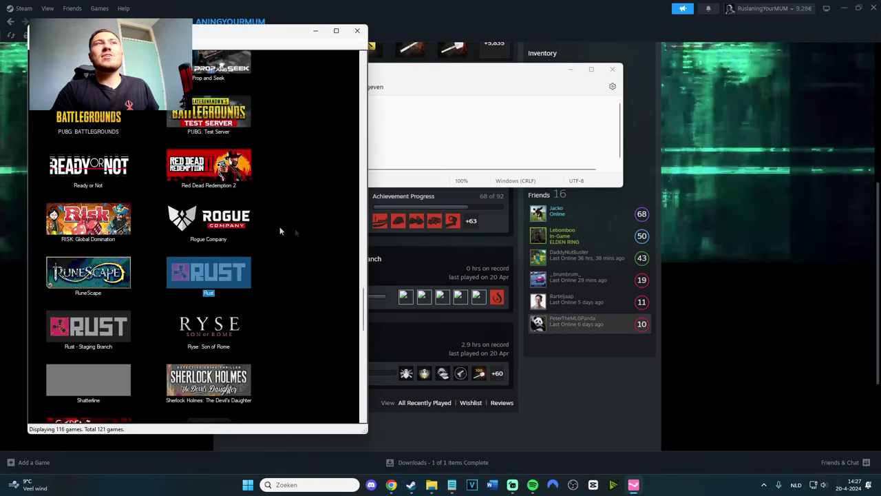
Scroll the SAM game list up to the A titles and open Among Us.
scroll(301, 232, "down", 3)
scroll(301, 232, "down", 9)
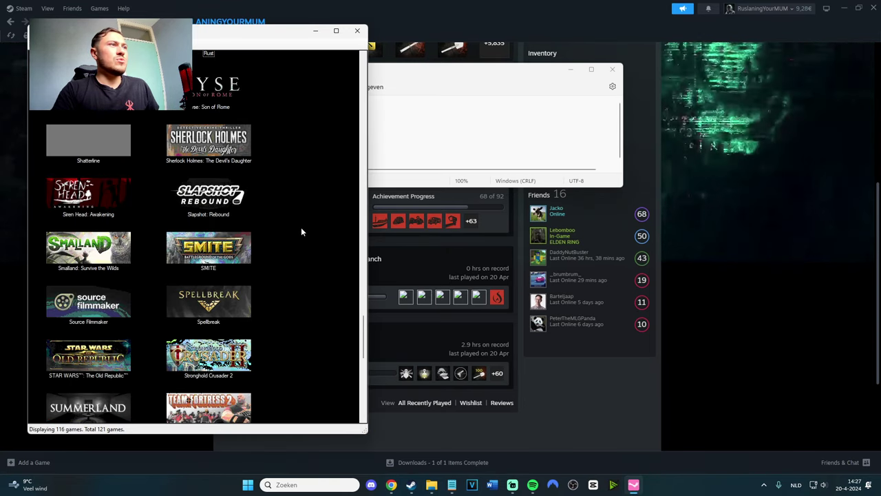
scroll(301, 231, "down", 2)
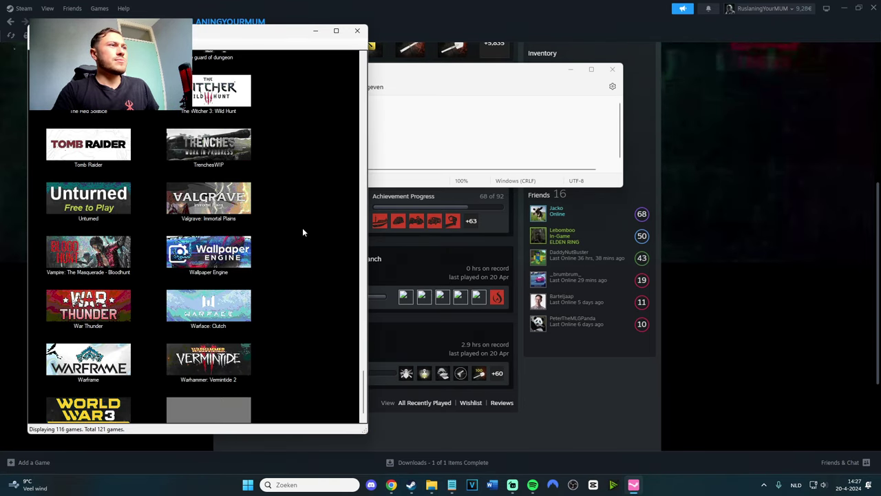
scroll(301, 258, "up", 3)
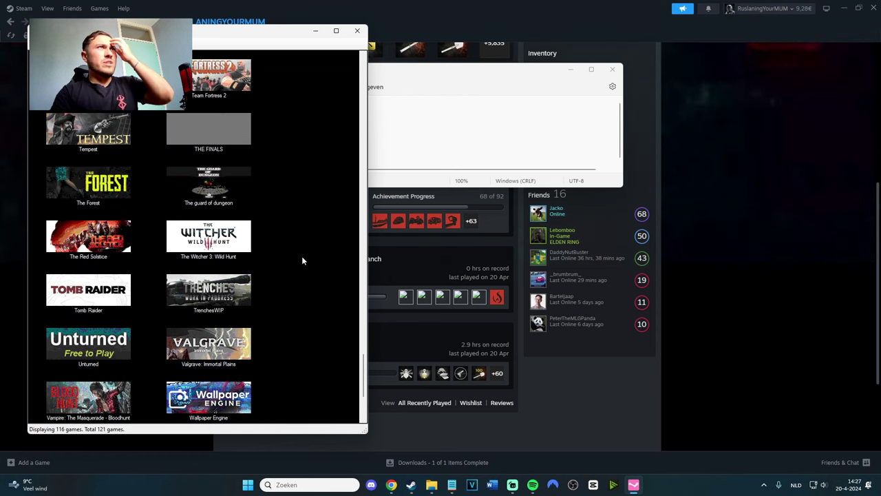
scroll(303, 256, "up", 1)
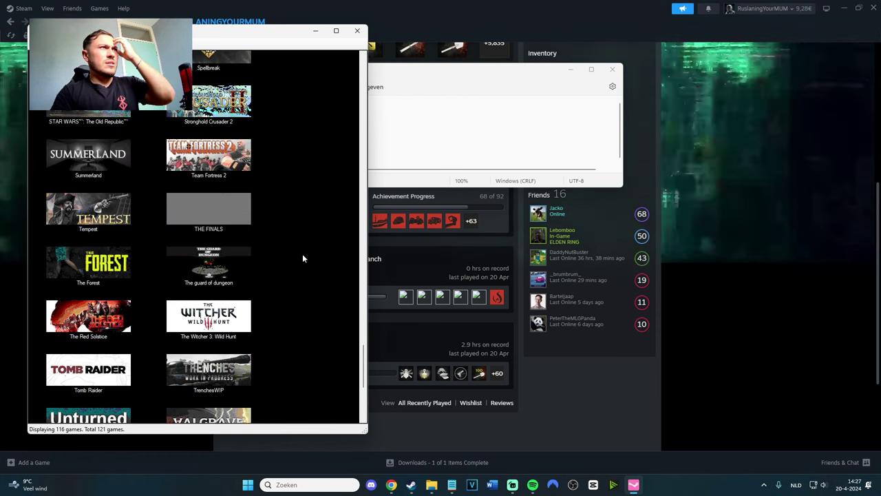
scroll(302, 258, "up", 4)
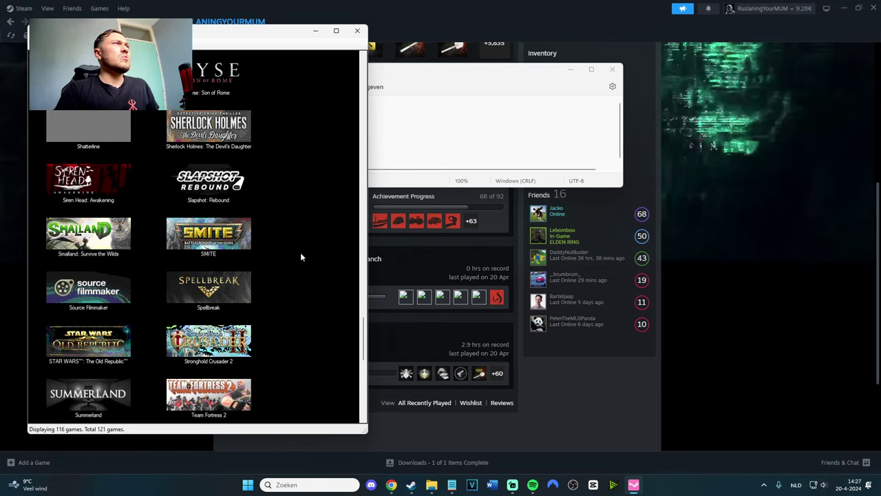
scroll(301, 257, "up", 3)
scroll(306, 257, "up", 2)
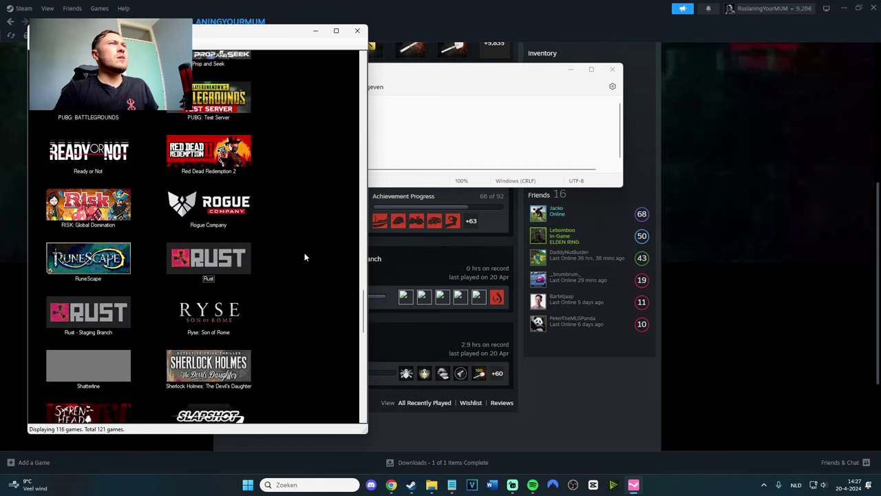
scroll(306, 257, "up", 3)
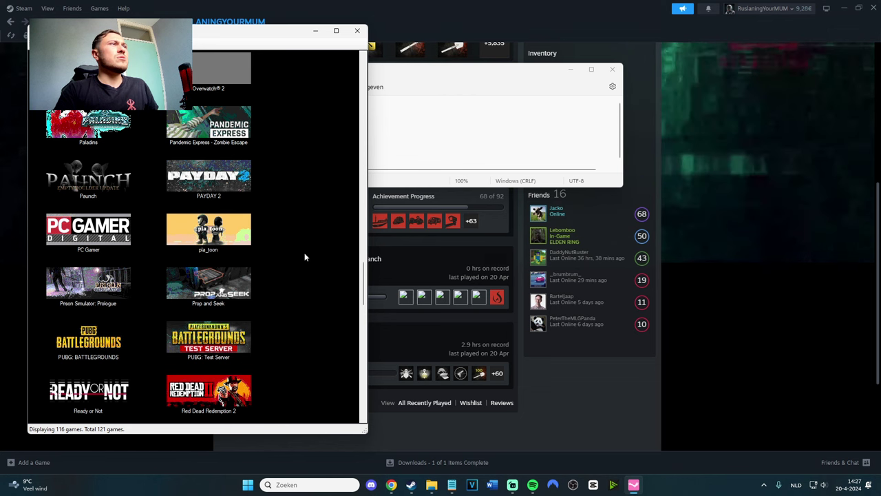
scroll(306, 257, "up", 1)
scroll(306, 257, "up", 4)
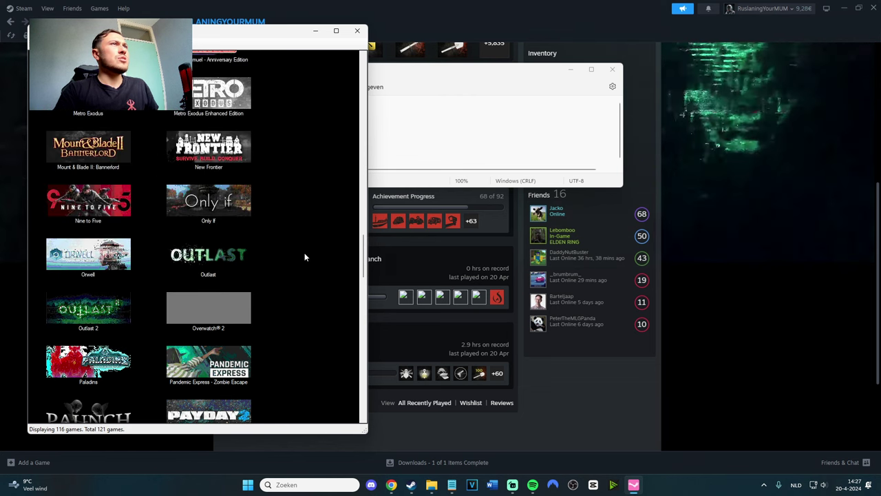
scroll(306, 256, "up", 5)
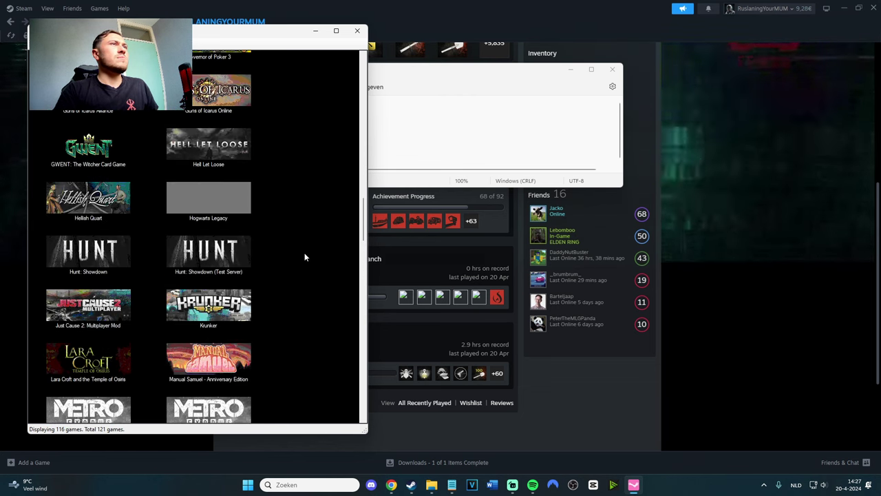
scroll(306, 257, "up", 2)
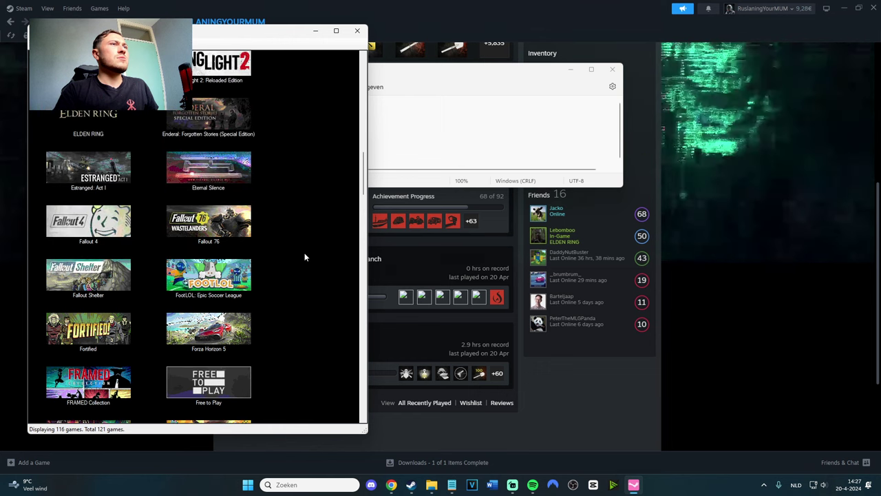
scroll(305, 257, "up", 3)
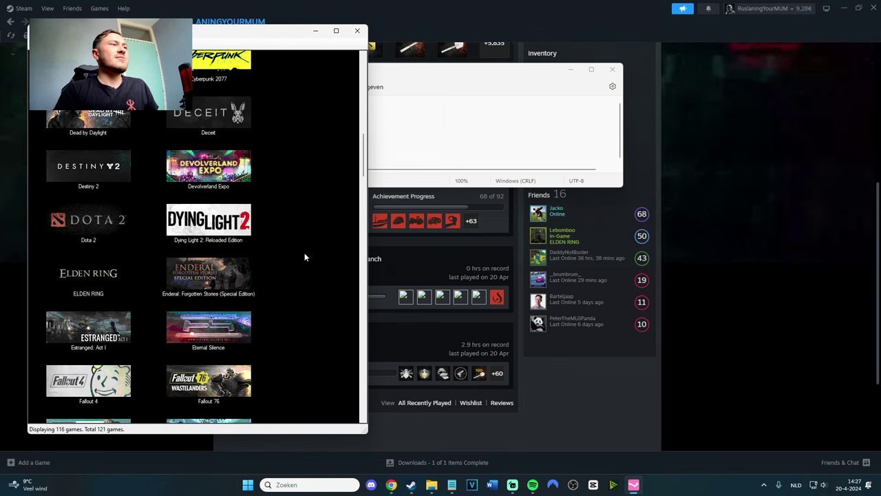
scroll(306, 257, "up", 6)
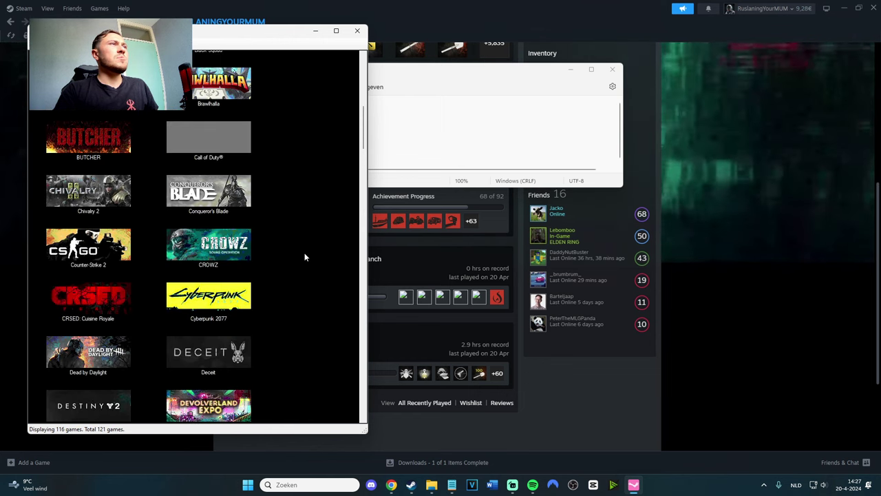
scroll(306, 257, "up", 4)
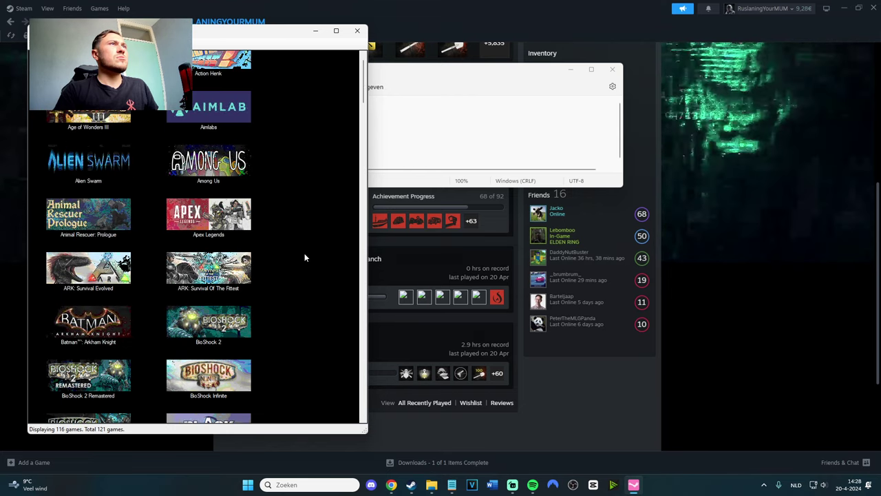
left_click(210, 151)
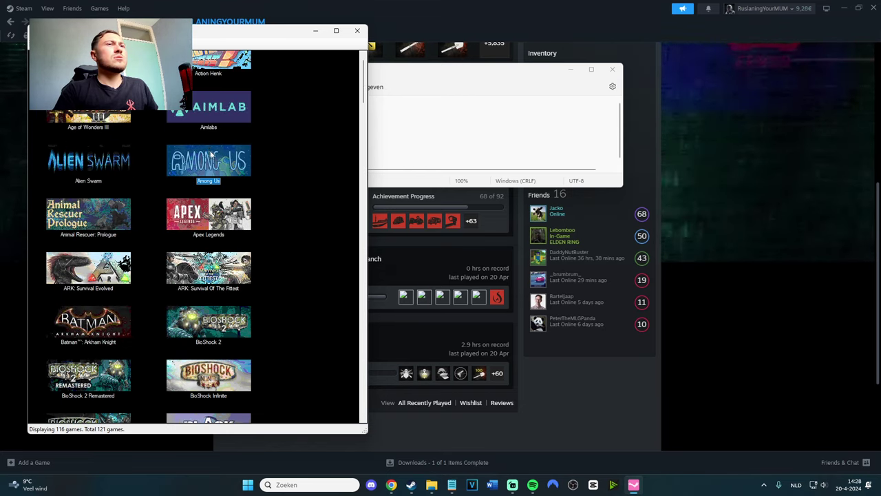
double_click(210, 157)
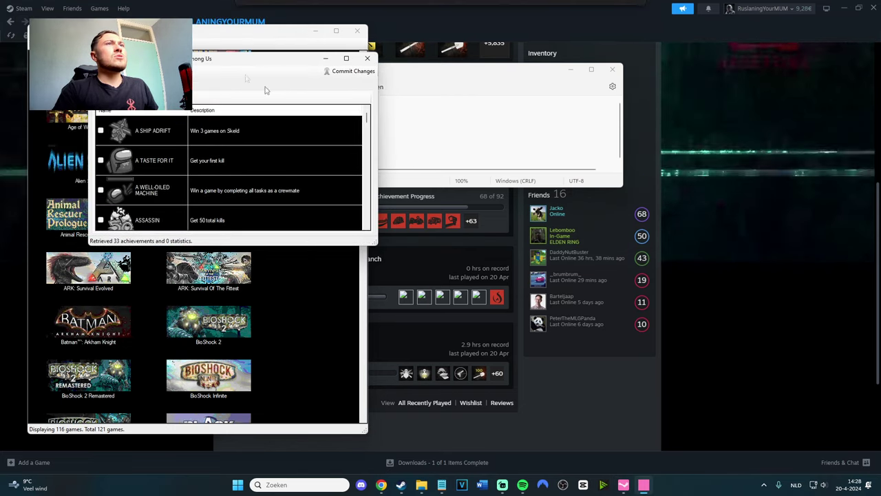
Refresh the Steam profile to check recent progress.
left_click(716, 191)
left_click(766, 11)
left_click(754, 21)
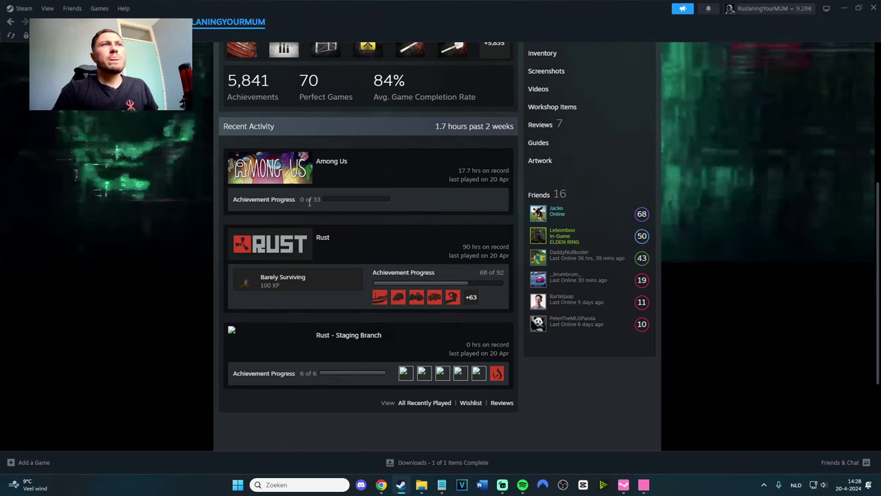
Mark all 33 Among Us achievements, confirm the save, and close the manager.
key("alt+Tab")
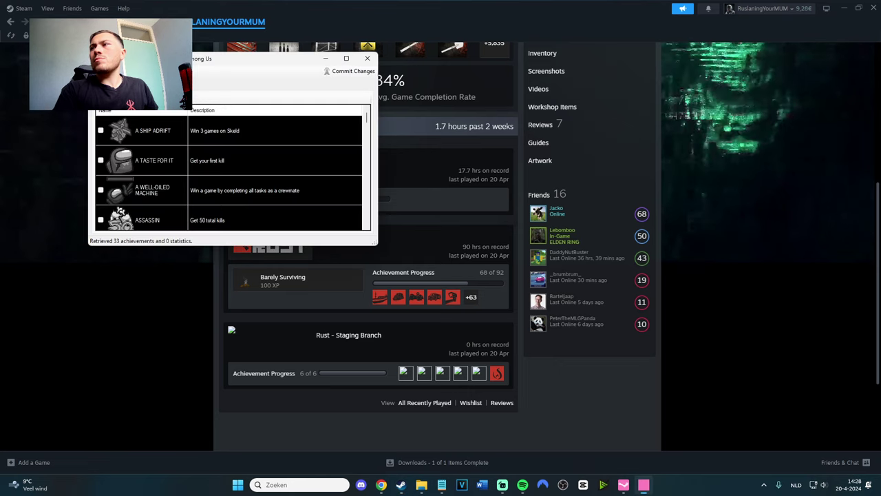
scroll(98, 161, "down", 10)
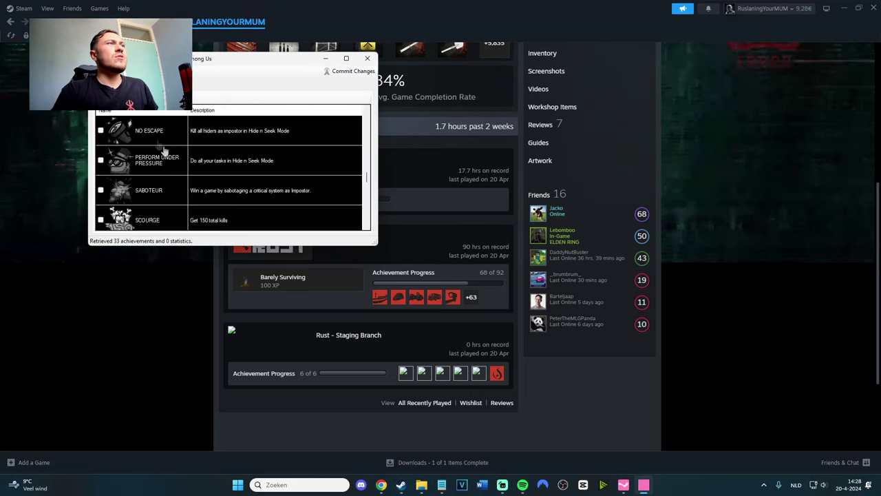
scroll(131, 118, "up", 15)
left_click(120, 71)
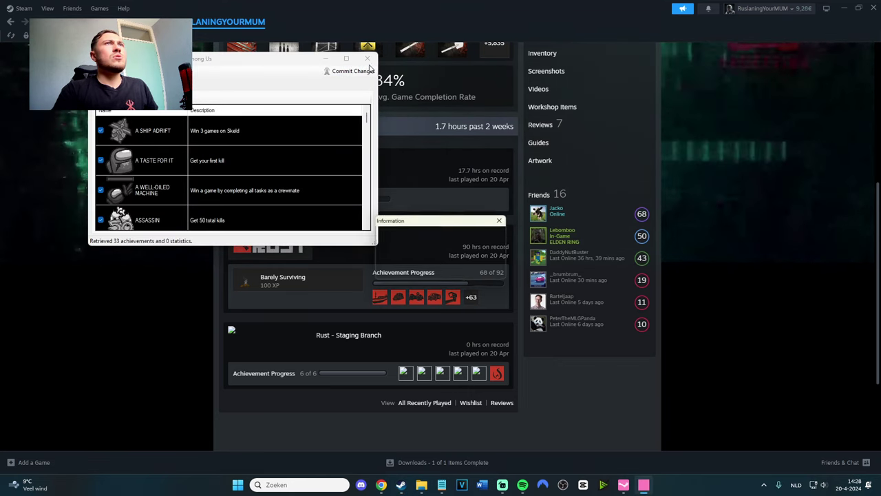
left_click(503, 220)
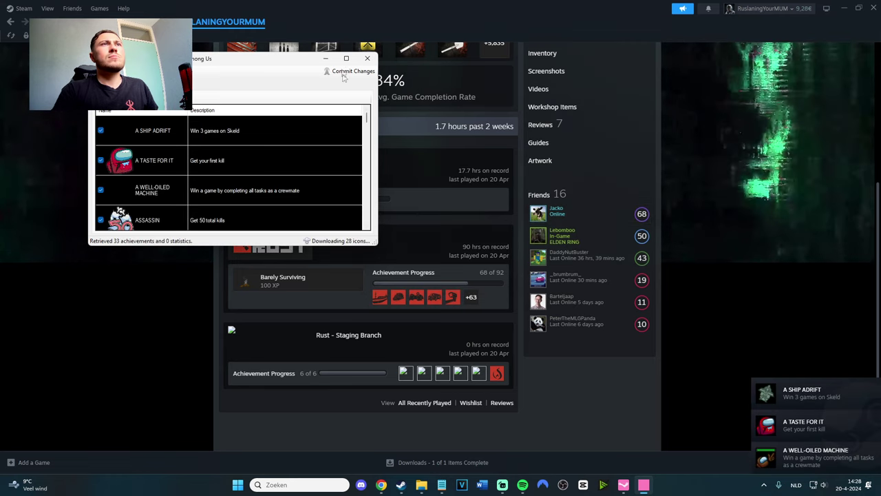
left_click(368, 59)
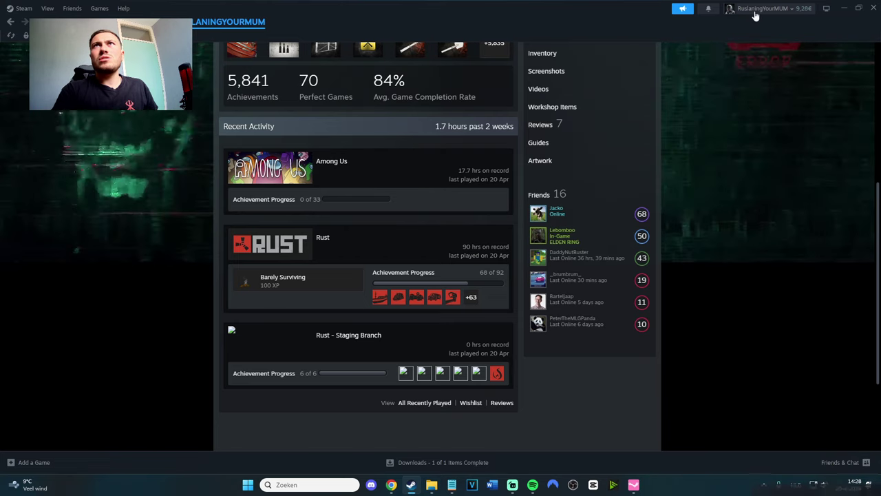
Reload the Steam profile and highlight Among Us showing 33 of 33 achievements.
left_click(757, 9)
left_click(743, 156)
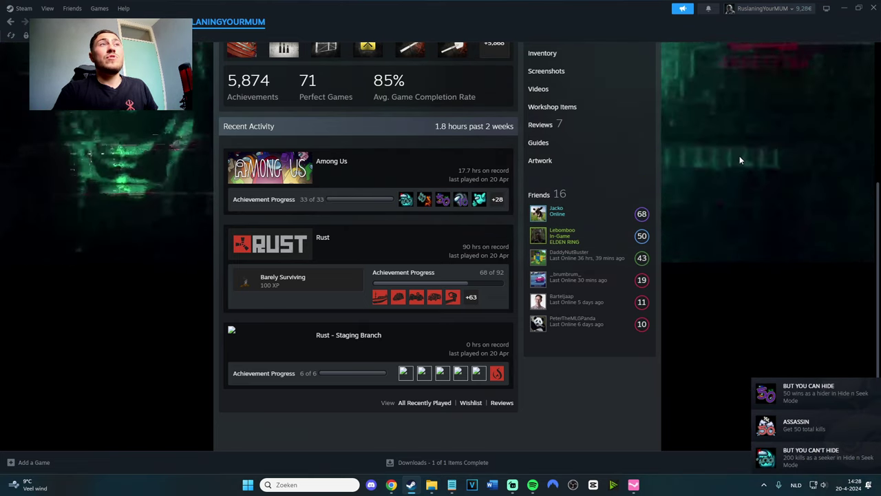
triple_click(323, 199)
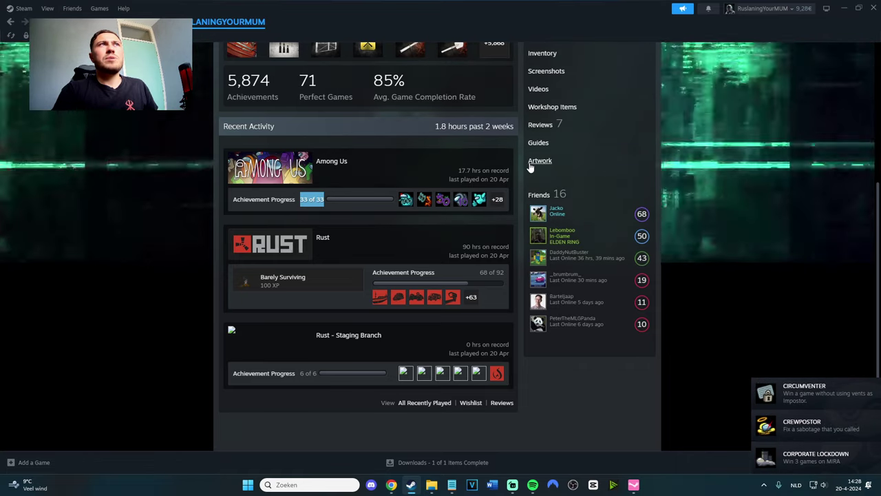
scroll(531, 167, "up", 3)
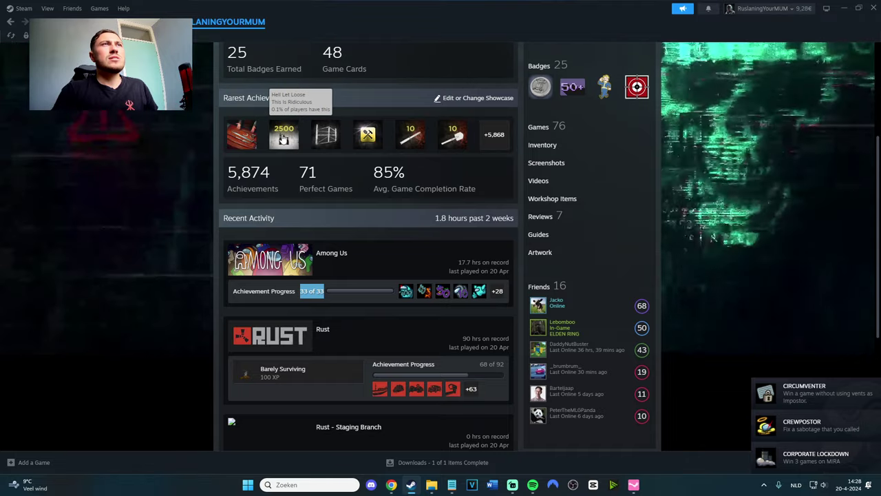
mouse_move(256, 140)
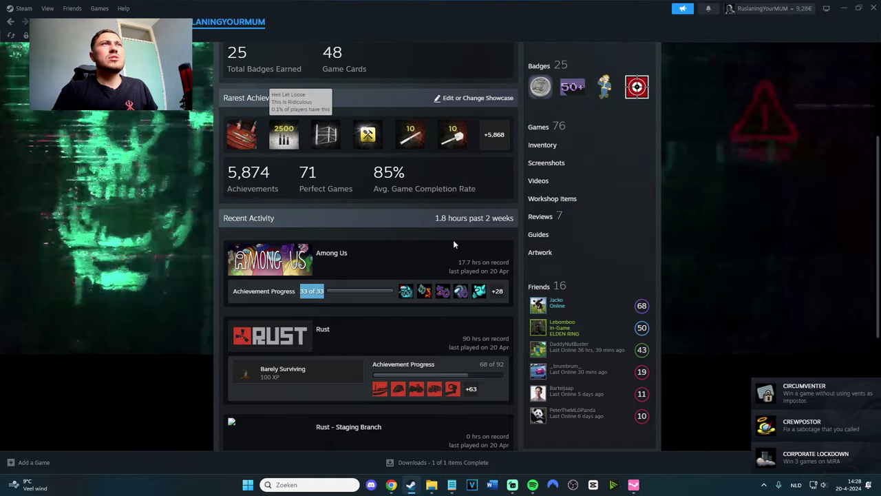
scroll(339, 196, "up", 3)
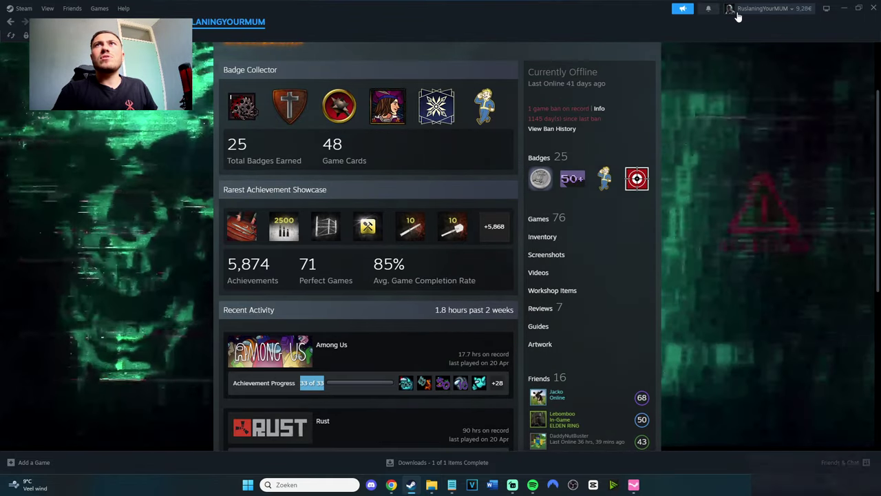
Reload the profile again and check 5,874 achievements, 71 perfect games and 85% average completion.
left_click(740, 8)
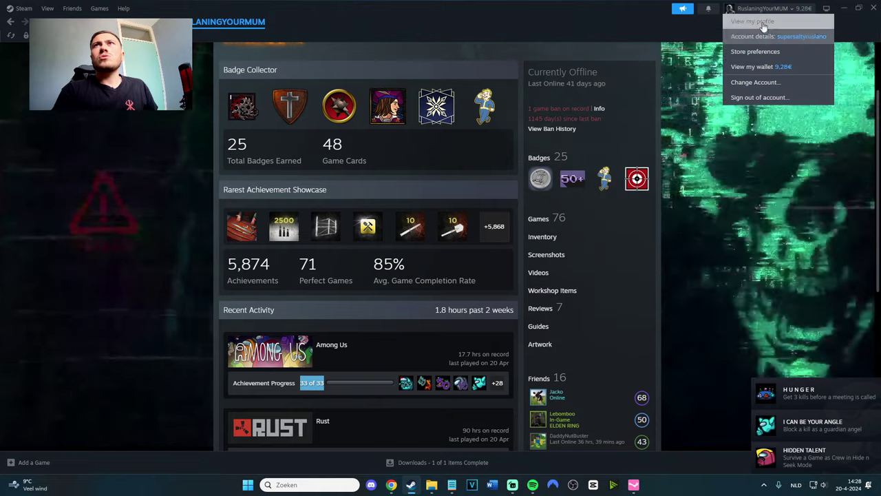
left_click(752, 22)
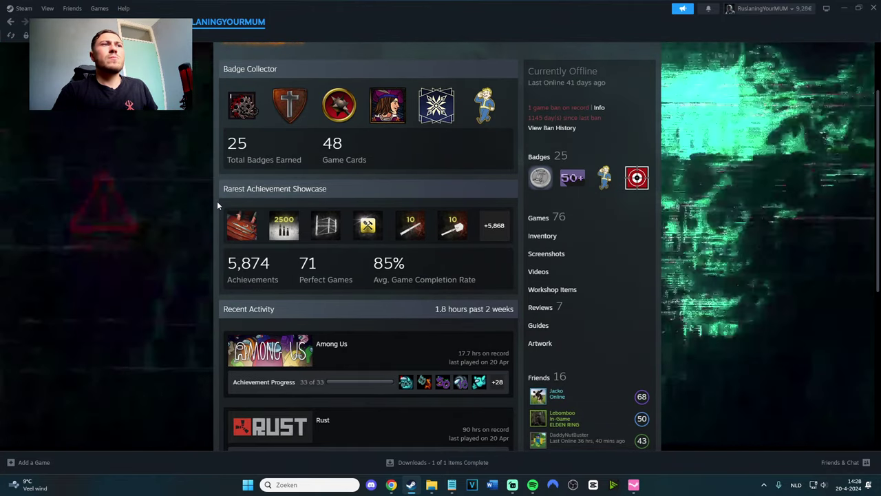
scroll(217, 201, "down", 2)
scroll(217, 201, "down", 1)
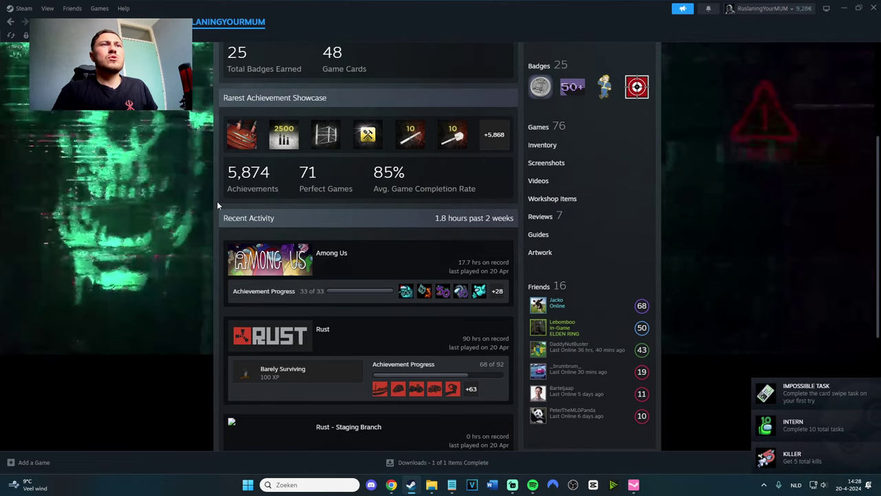